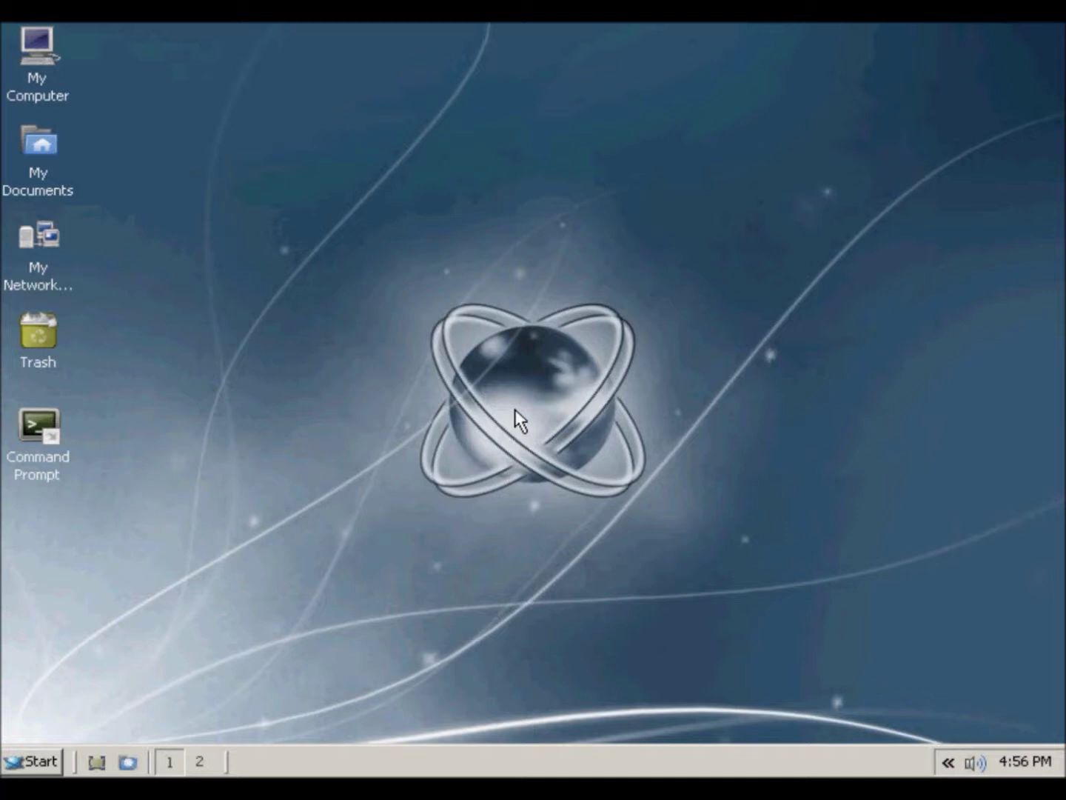
Step: Launch iexplore.exe from C:\Program Files through the Start menu's file browser
left_click(36, 762)
mouse_move(107, 497)
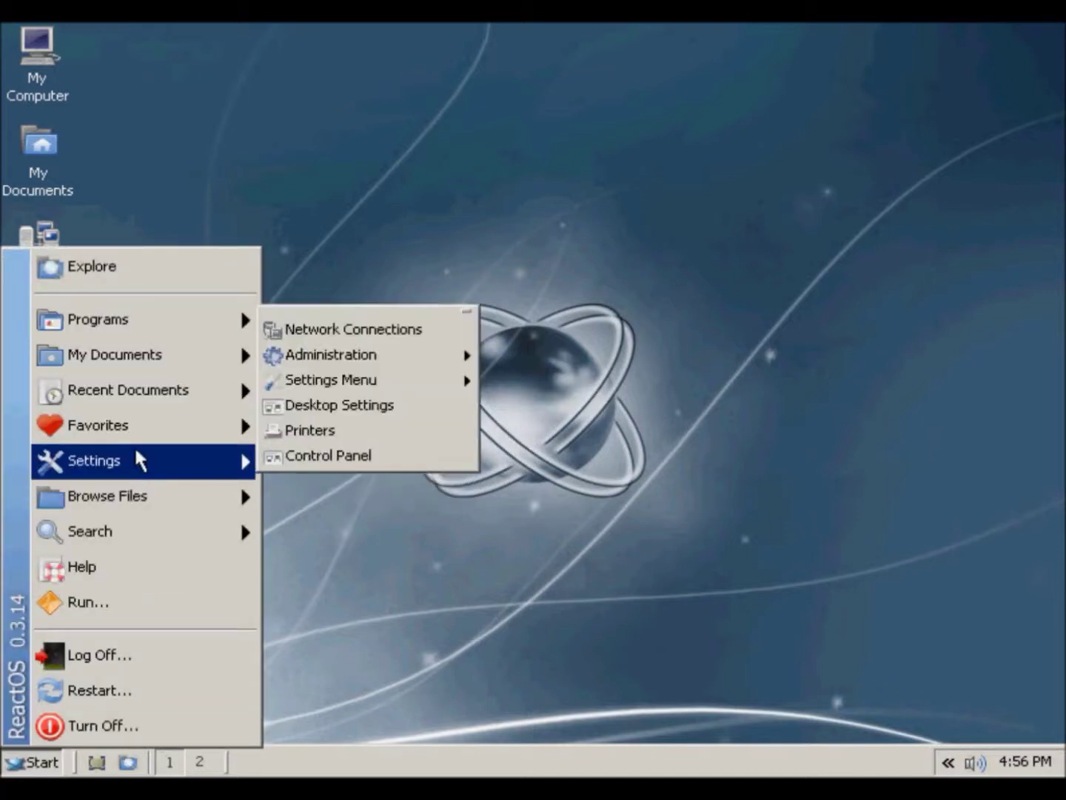
mouse_move(364, 491)
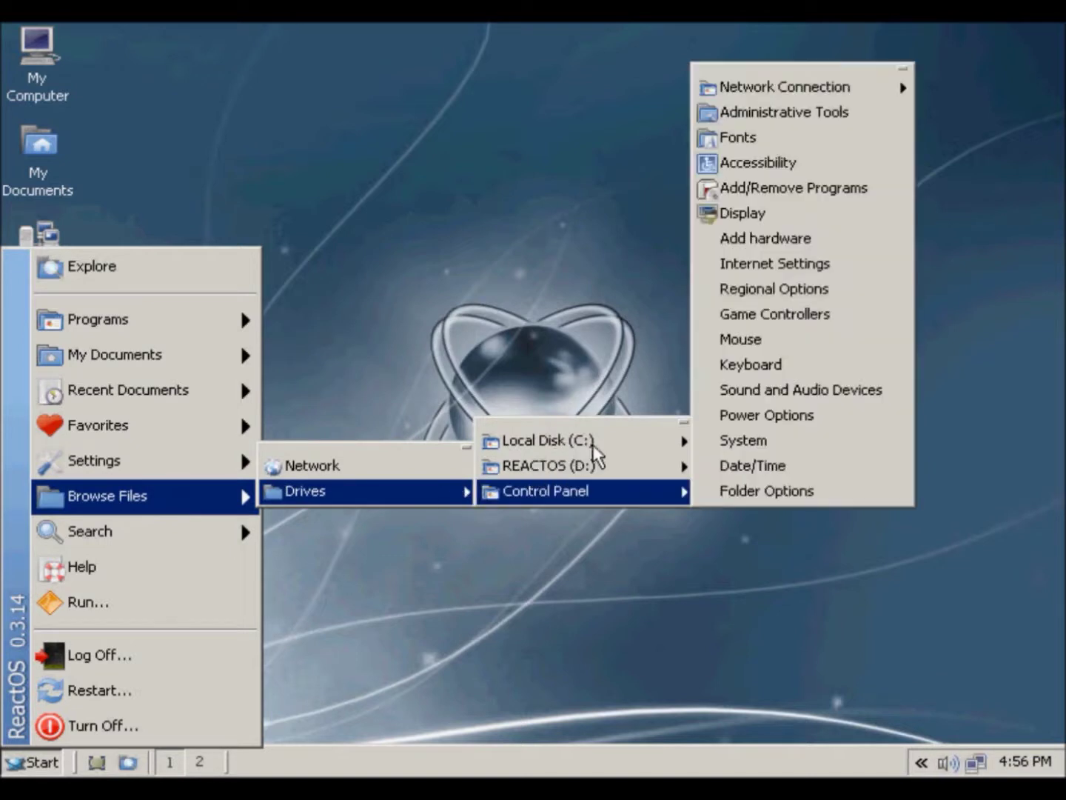
mouse_move(548, 440)
mouse_move(763, 290)
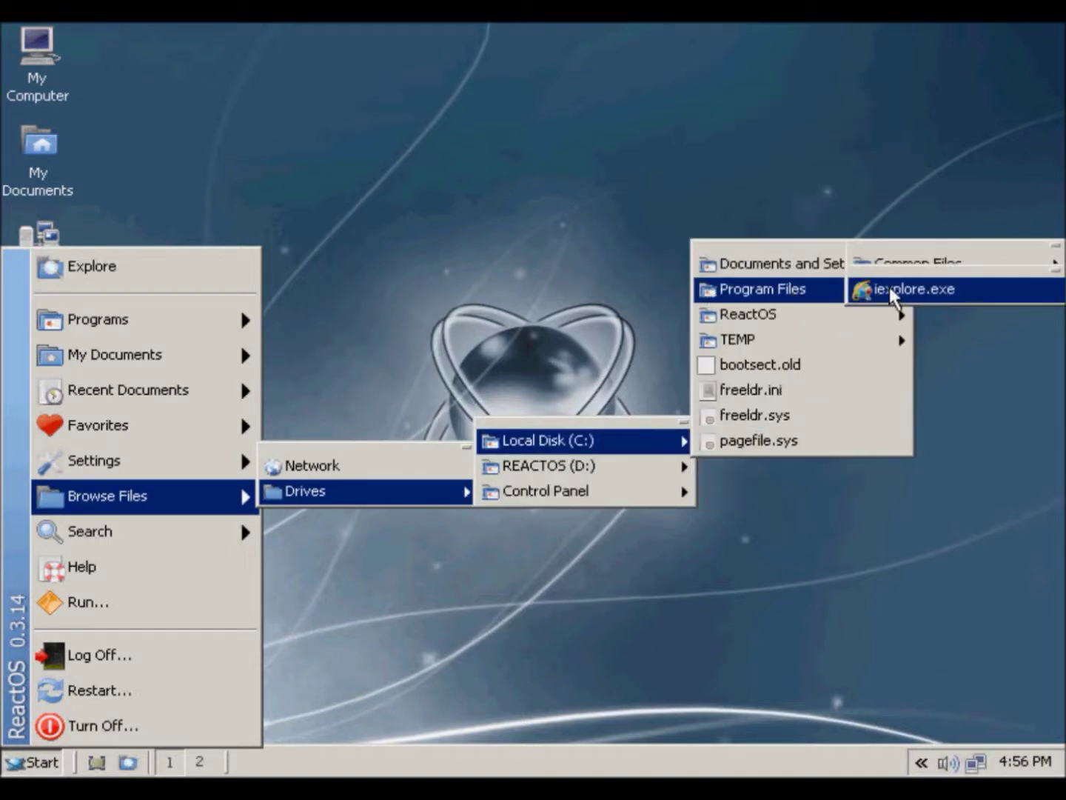
left_click(897, 287)
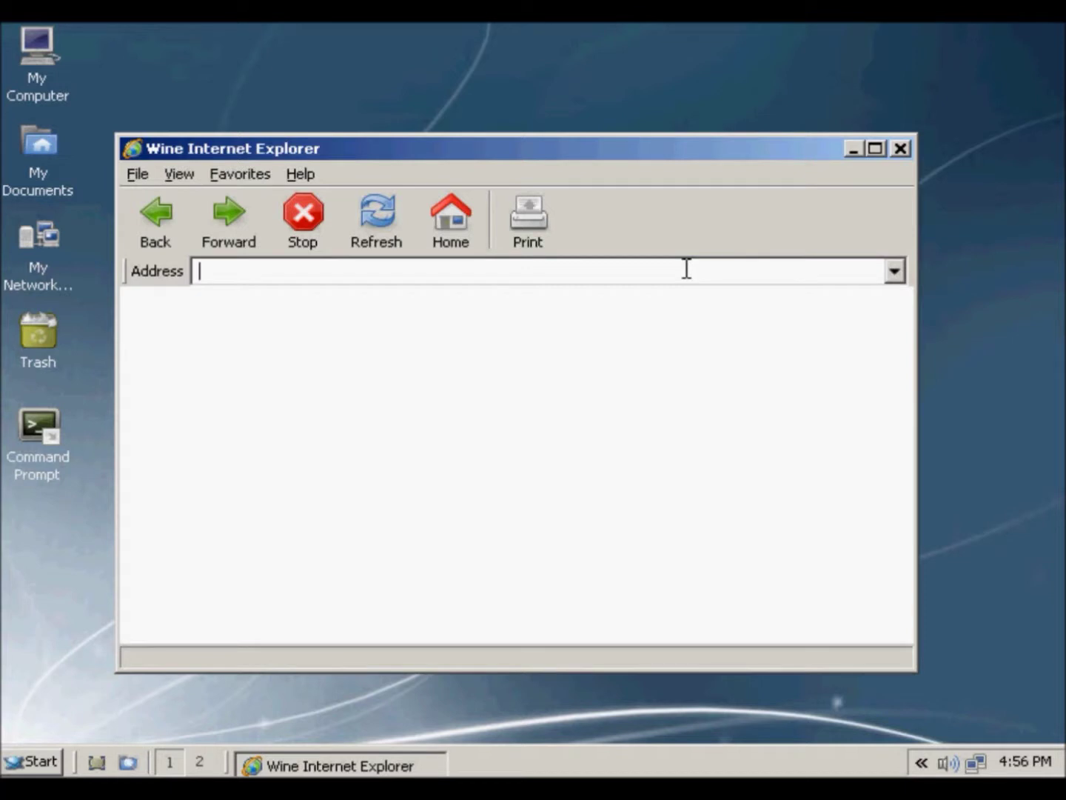
left_click(451, 230)
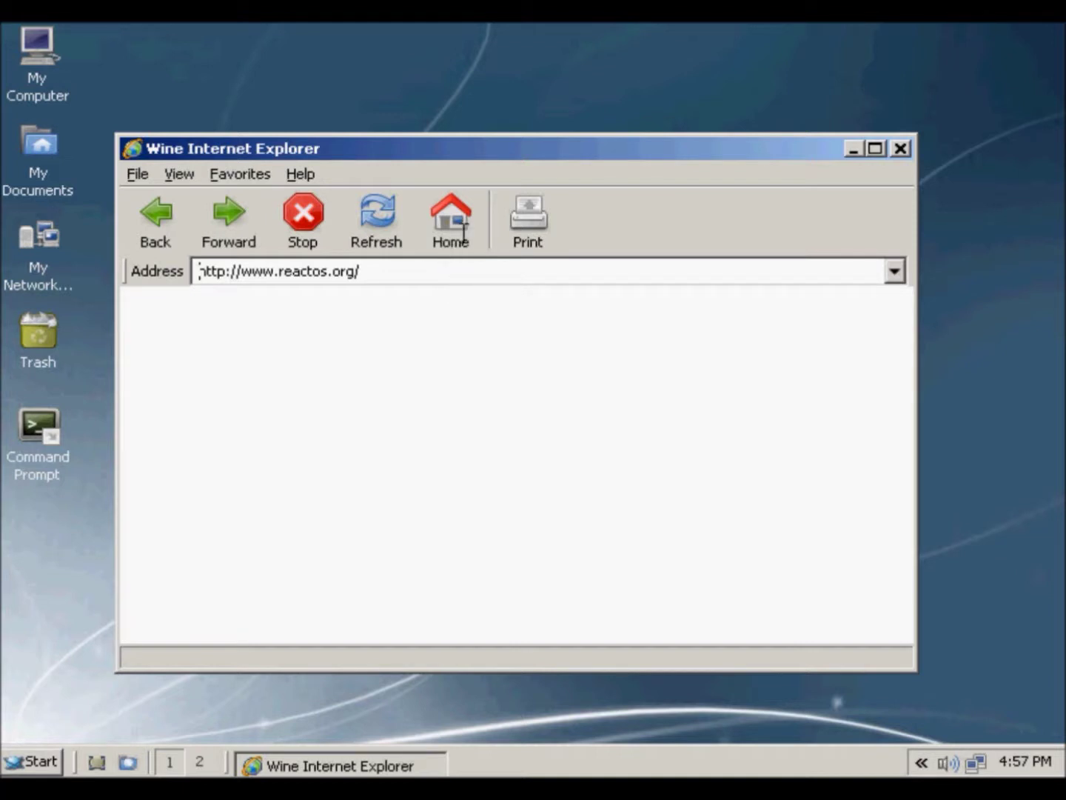
left_click(460, 217)
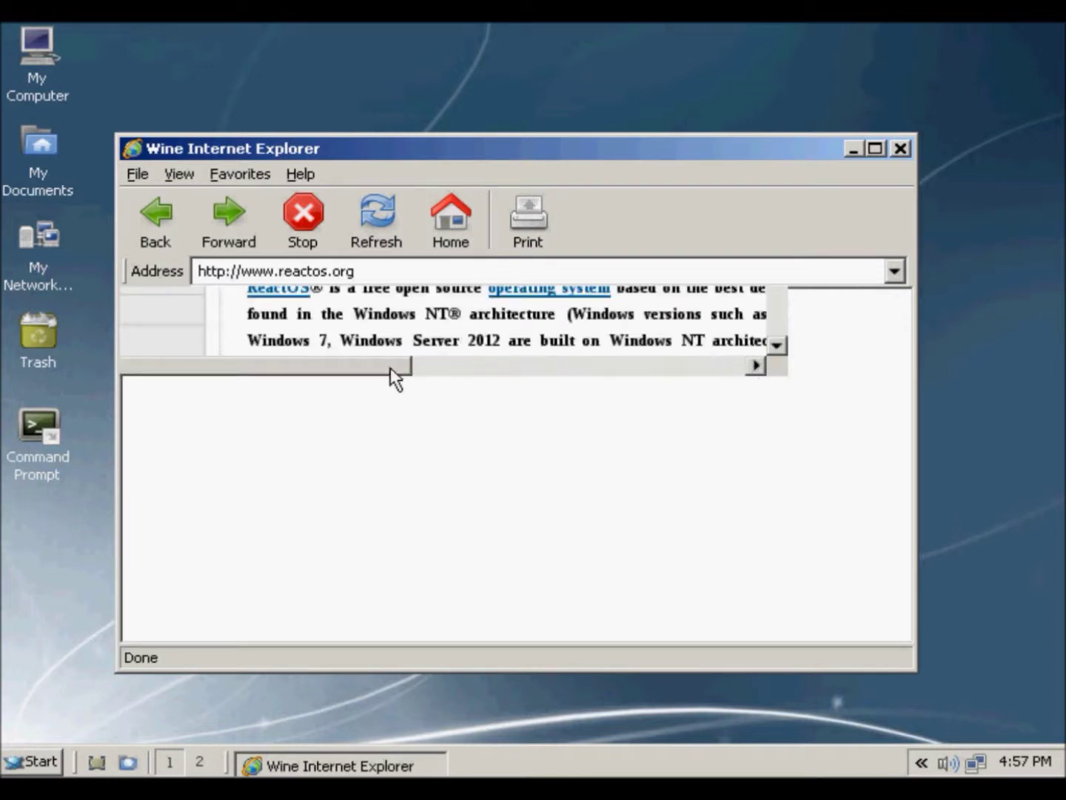
left_click_drag(390, 367, 504, 364)
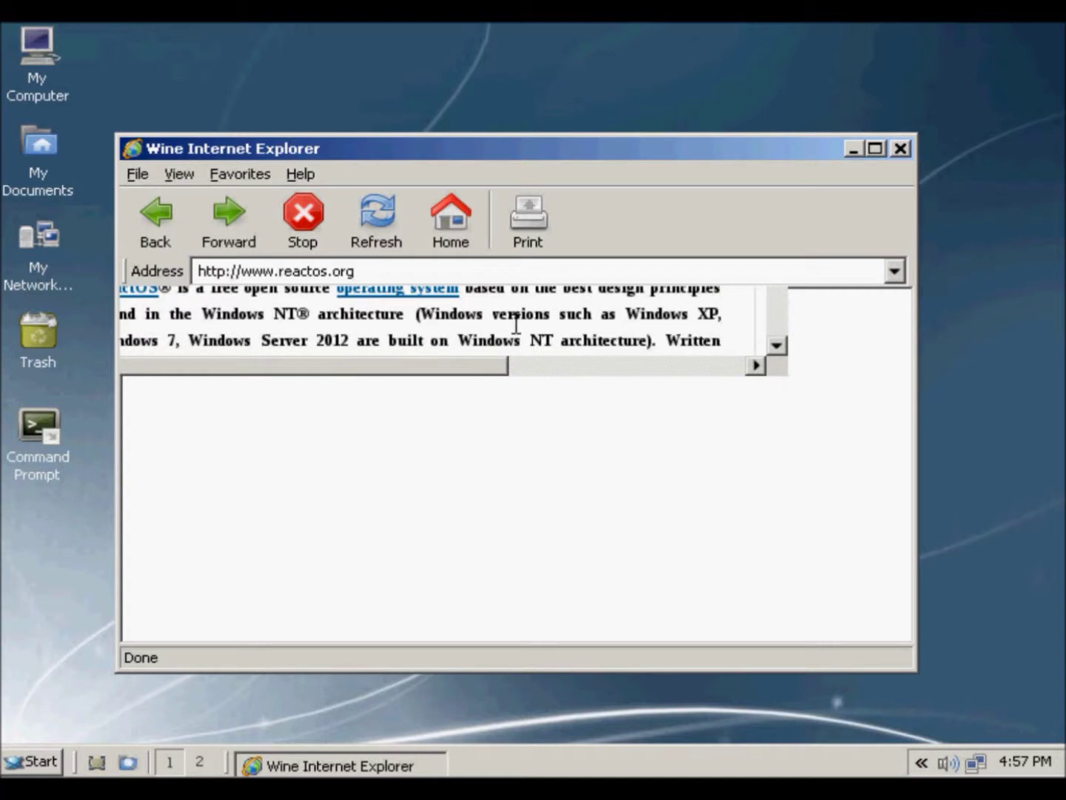
left_click(472, 276)
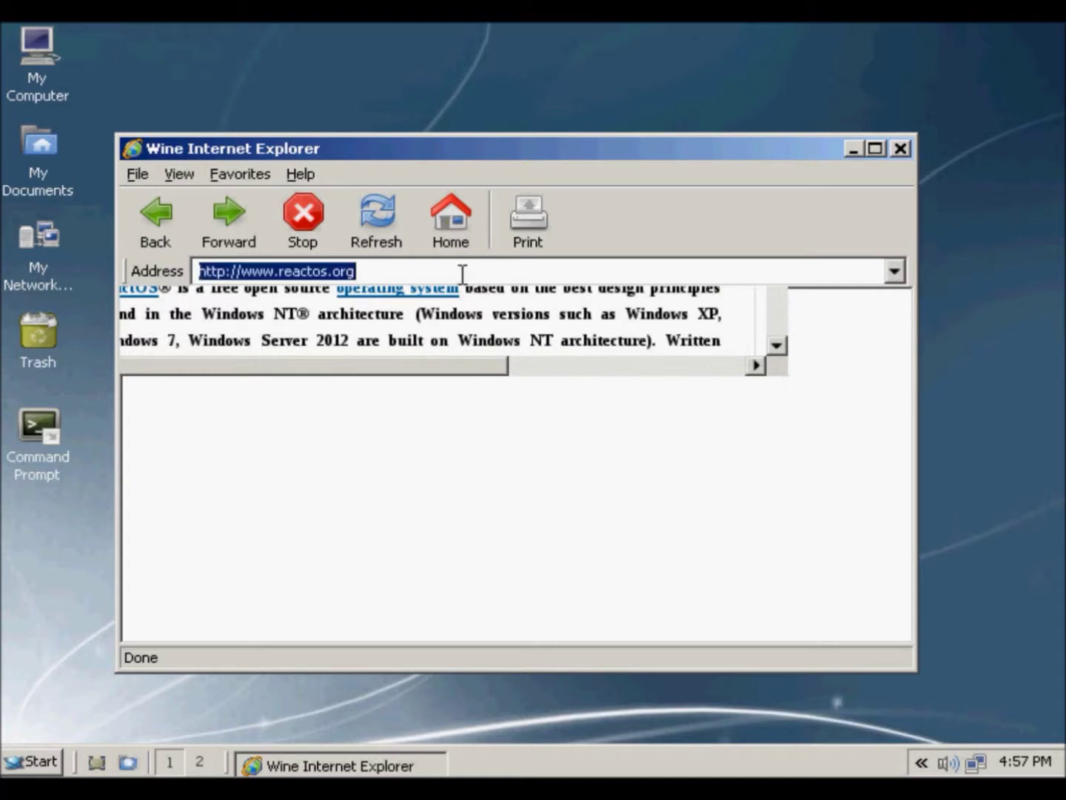
Step: Go to google.com in Wine Internet Explorer
type("g")
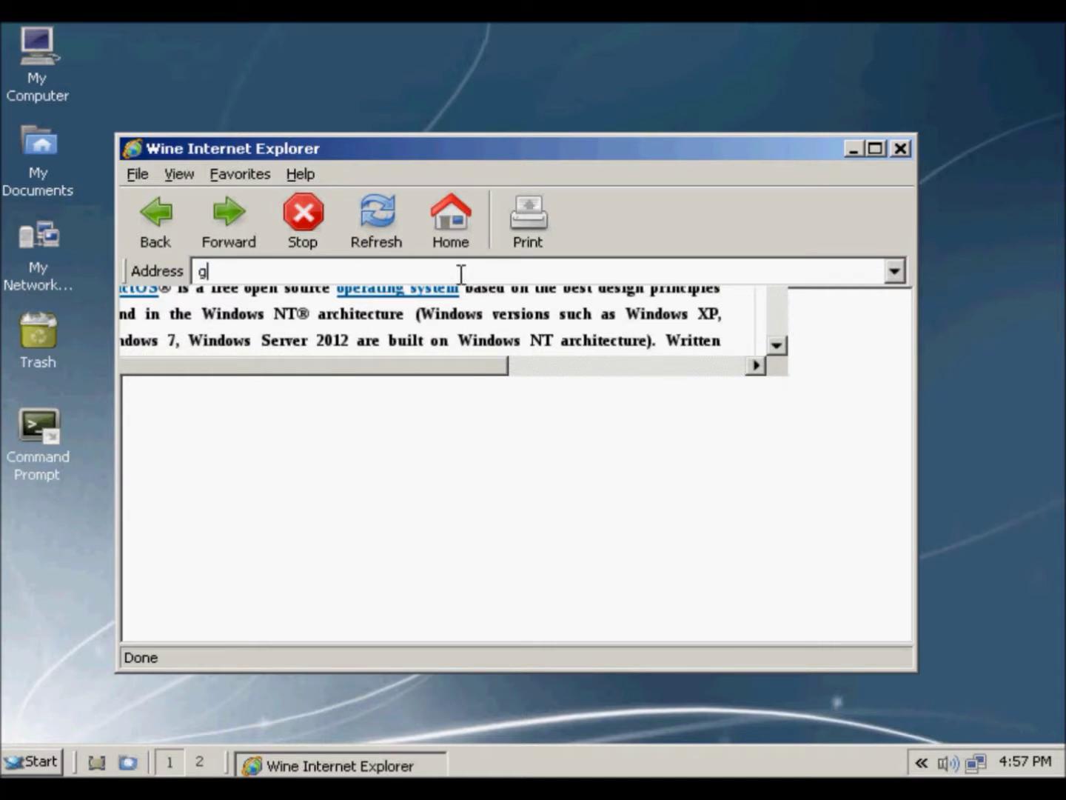
type("oogle.com")
key("Return")
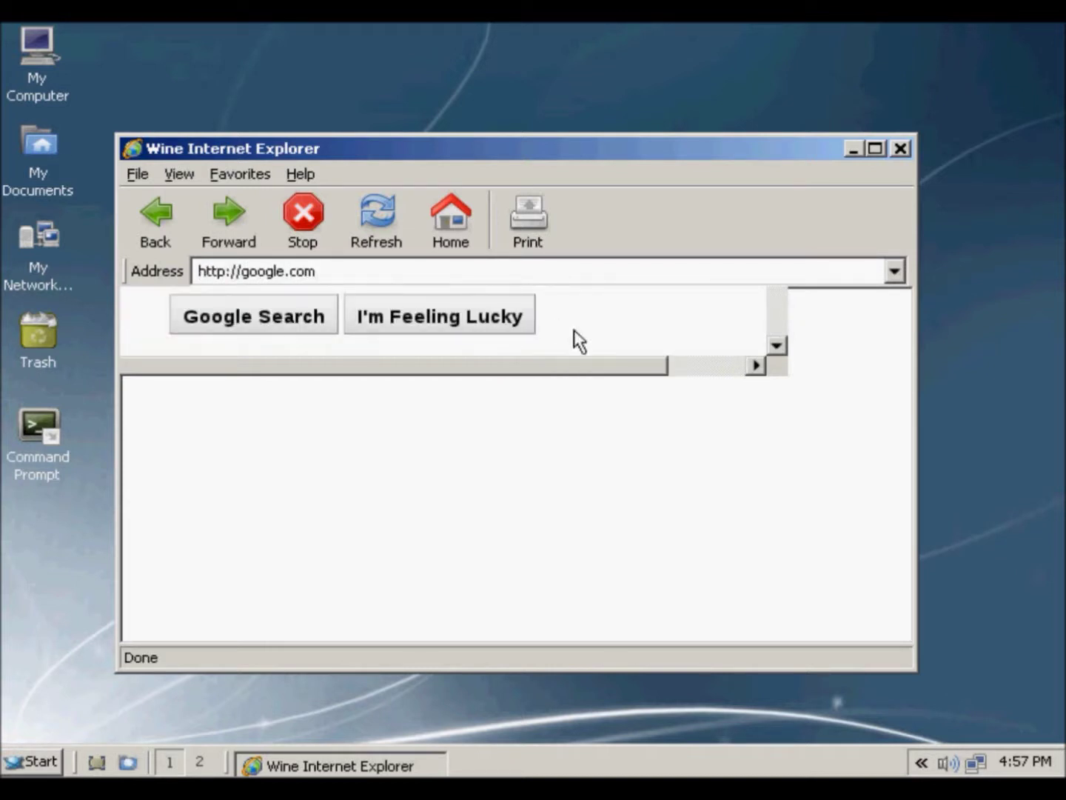
left_click_drag(650, 366, 744, 365)
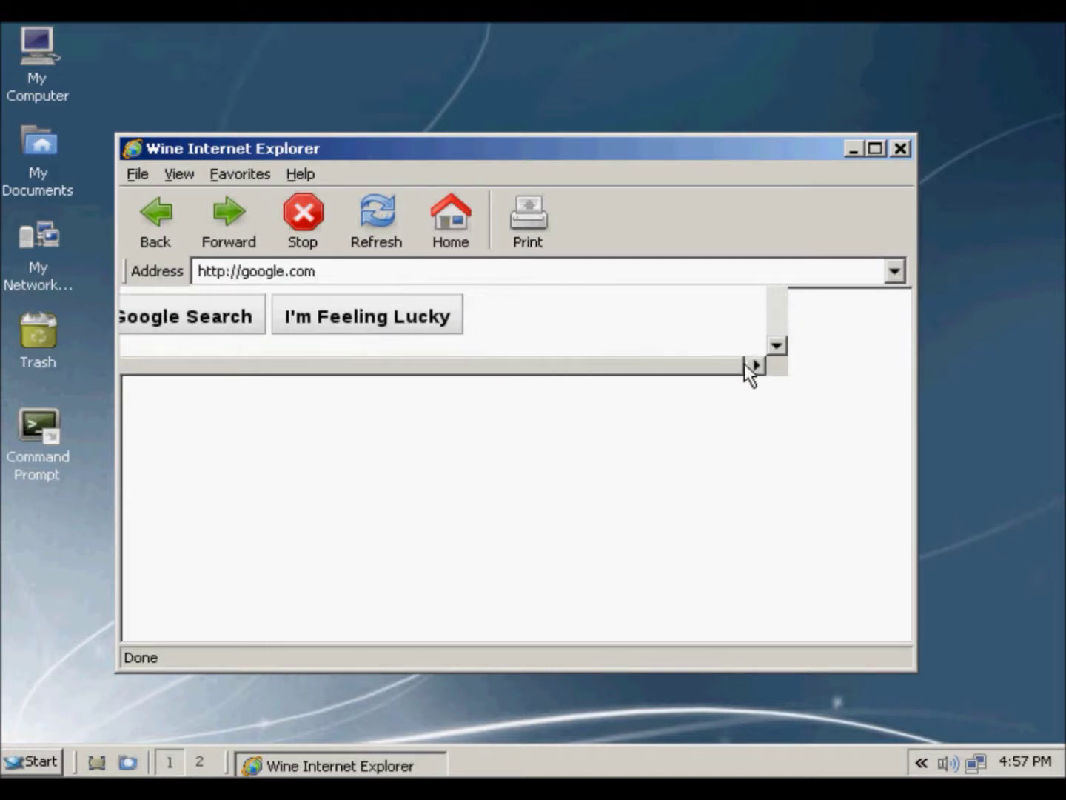
left_click(777, 344)
scroll(781, 311, "up", 5)
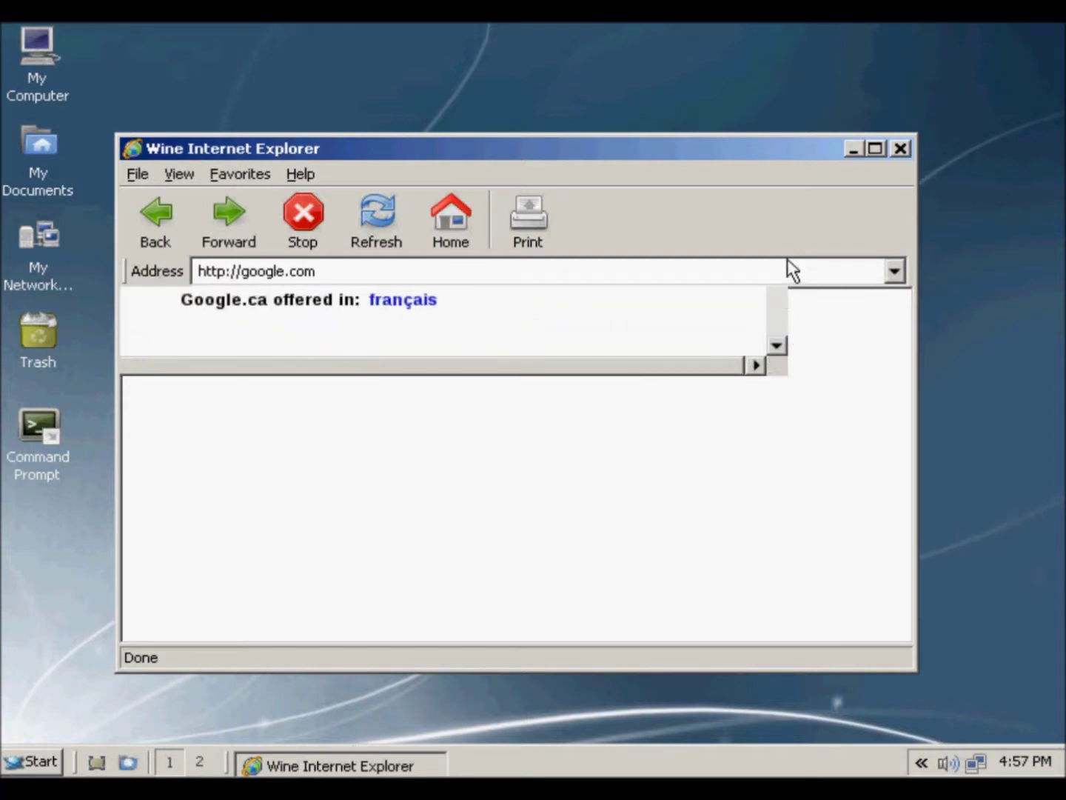
Step: Maximize the browser, follow Google's YouTube link, then close the browser
left_click(877, 150)
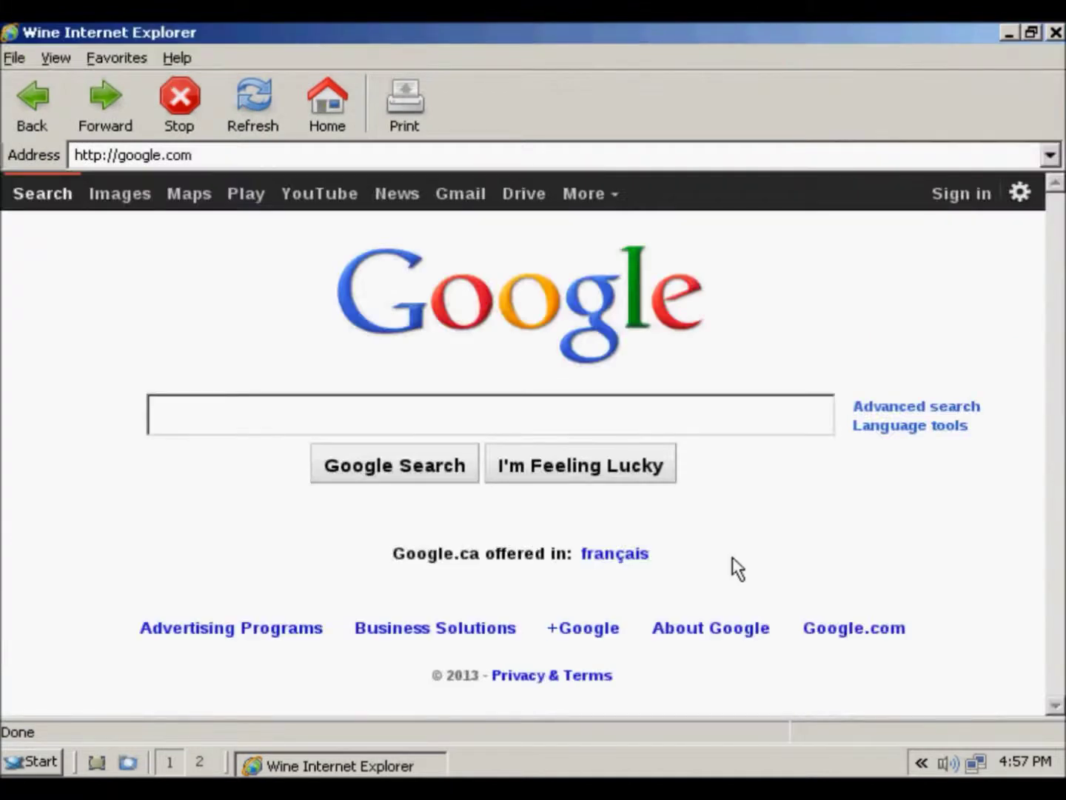
left_click(250, 411)
left_click(324, 196)
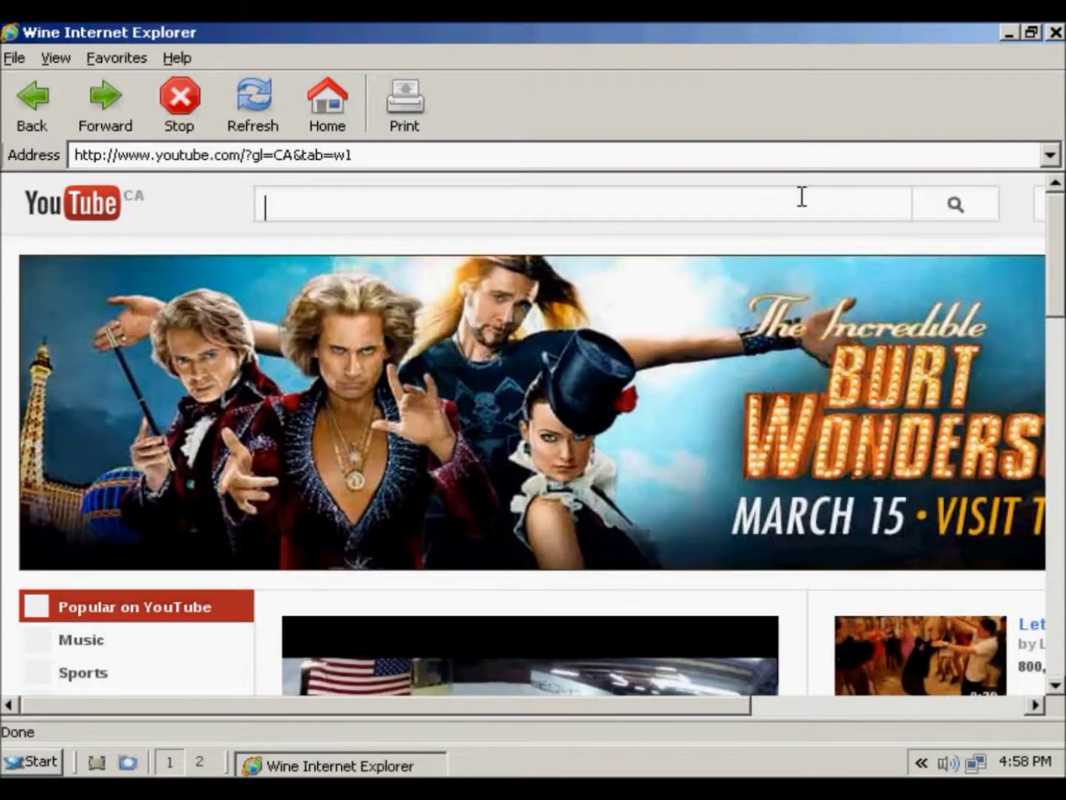
left_click(1056, 32)
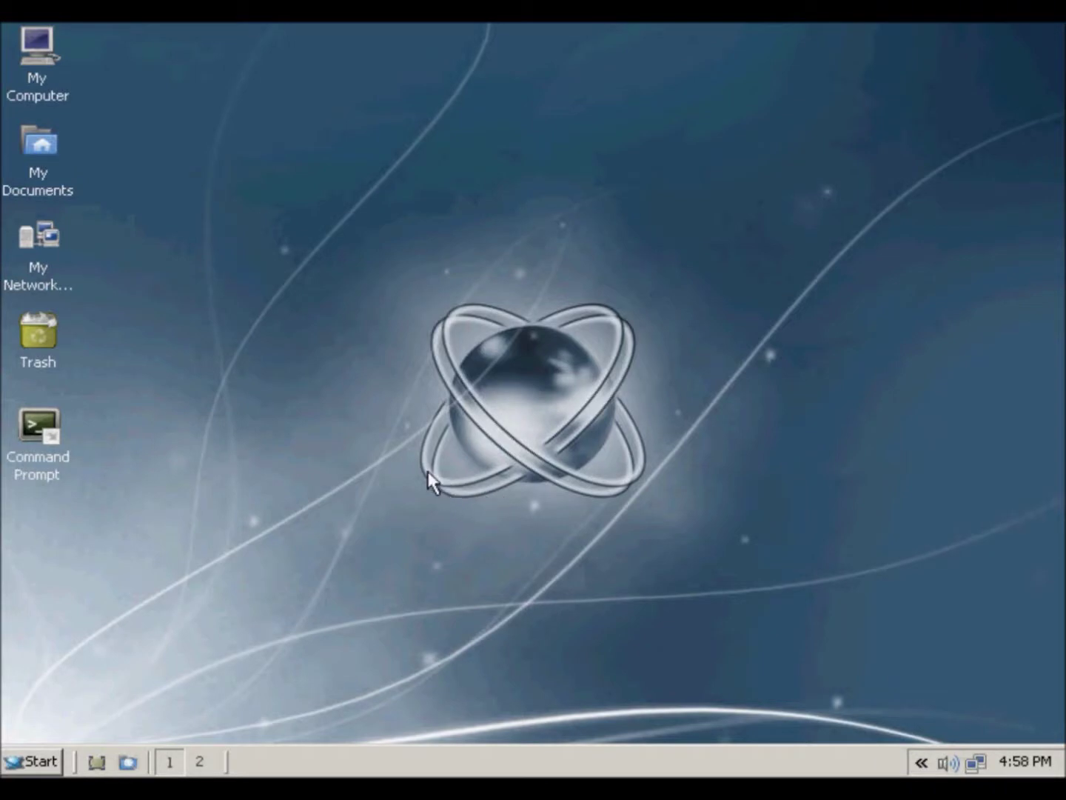
Step: Open Add/Remove Programs from the Control Panel via My Computer
double_click(42, 74)
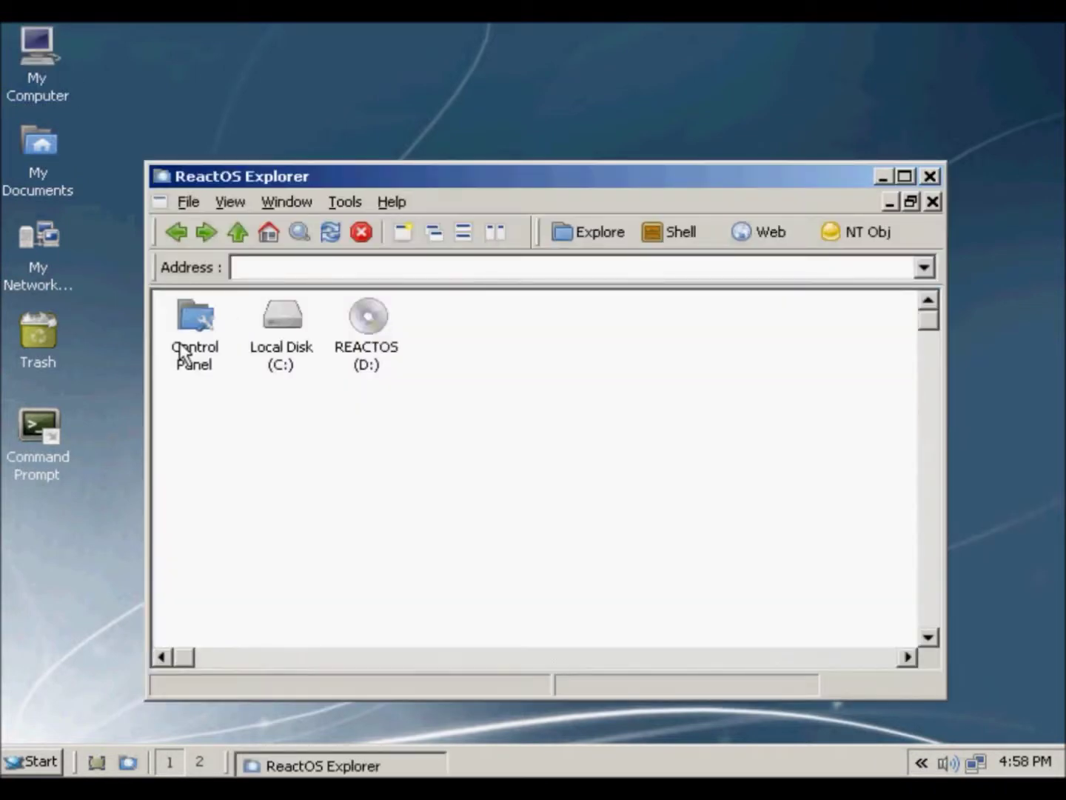
double_click(193, 329)
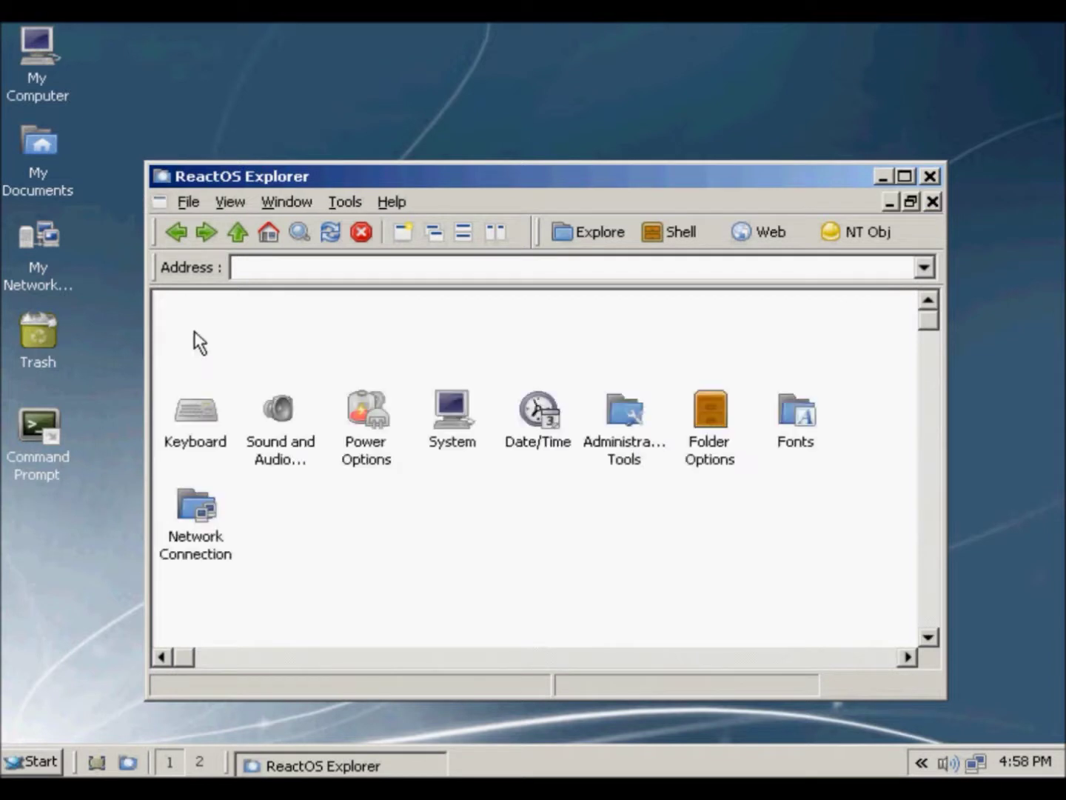
left_click(280, 340)
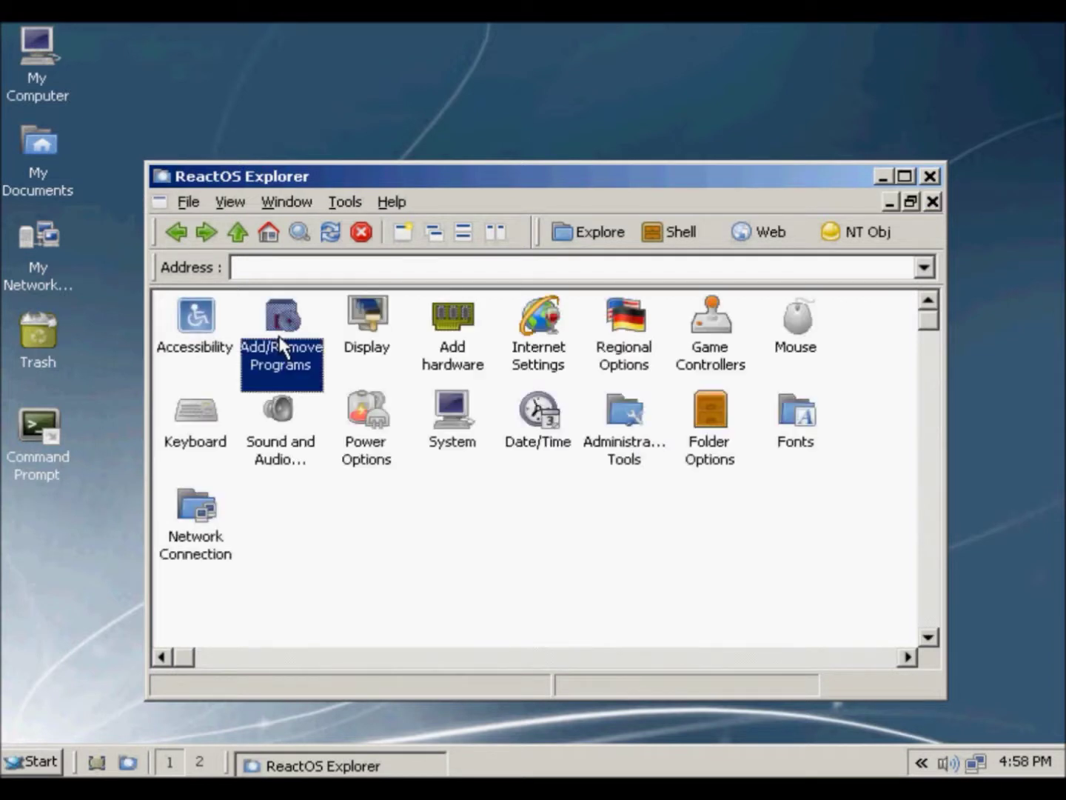
double_click(280, 341)
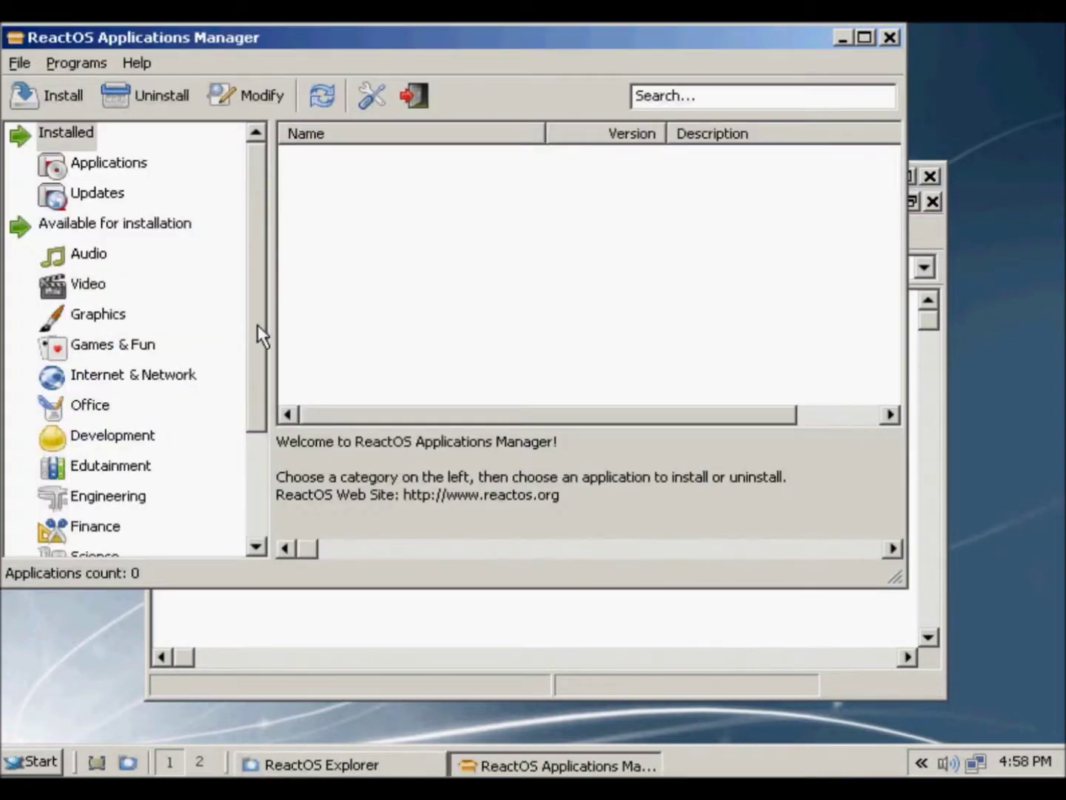
Step: Install Mozilla Firefox 17 from Internet & Network; setup demands Windows XP SP2
mouse_move(260, 320)
left_mouse_down()
mouse_move(255, 456)
mouse_move(254, 309)
left_mouse_up()
left_click(122, 372)
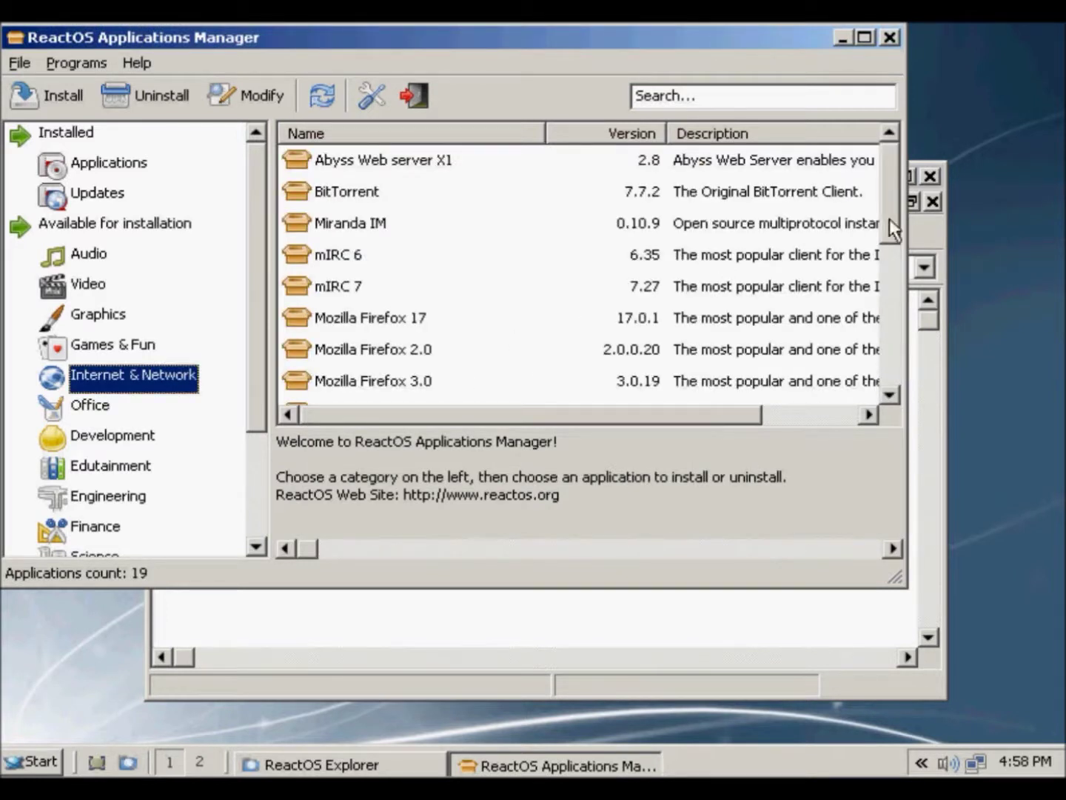
left_click_drag(890, 205, 890, 226)
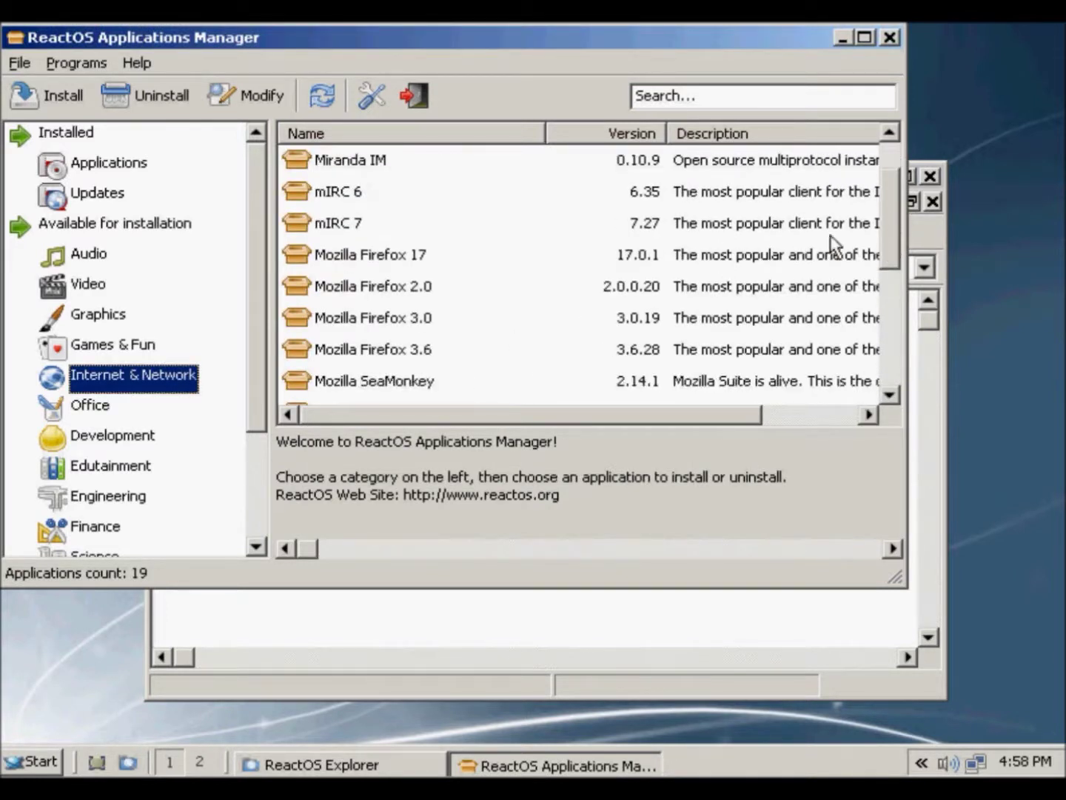
left_click(399, 256)
right_click(398, 256)
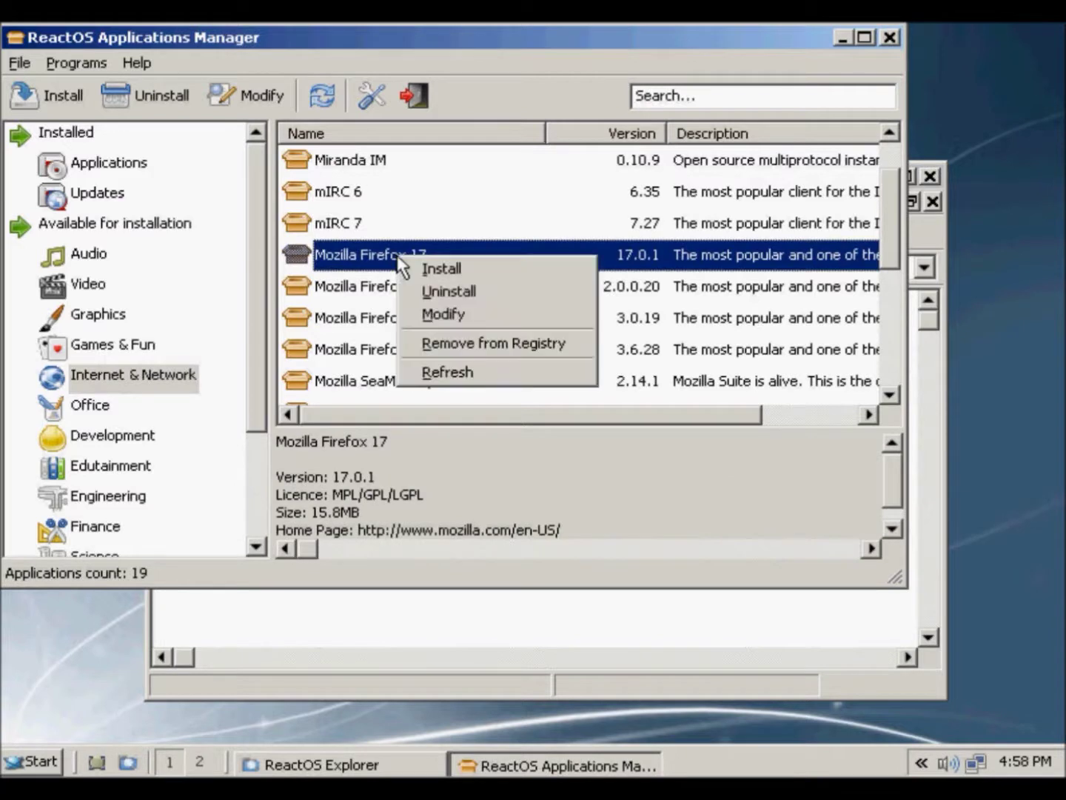
left_click(442, 270)
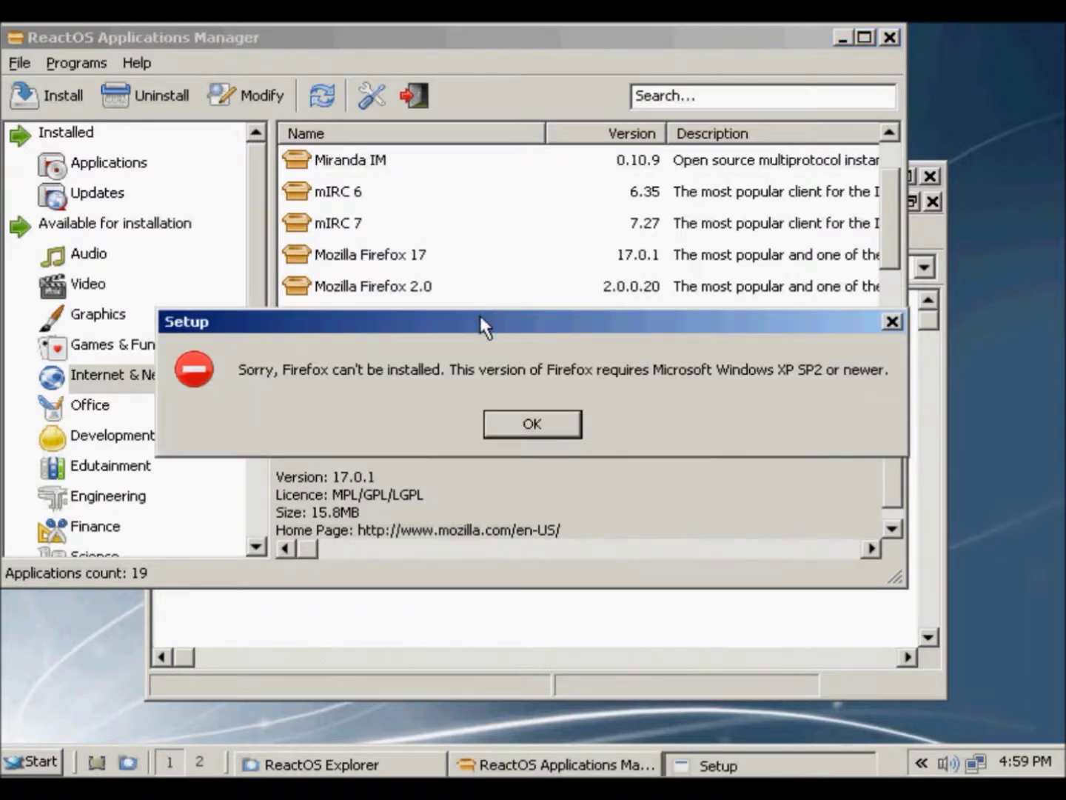
Step: Dismiss the Firefox 17 error and bring up the actions for Mozilla Firefox 3.6
left_click_drag(504, 326, 524, 299)
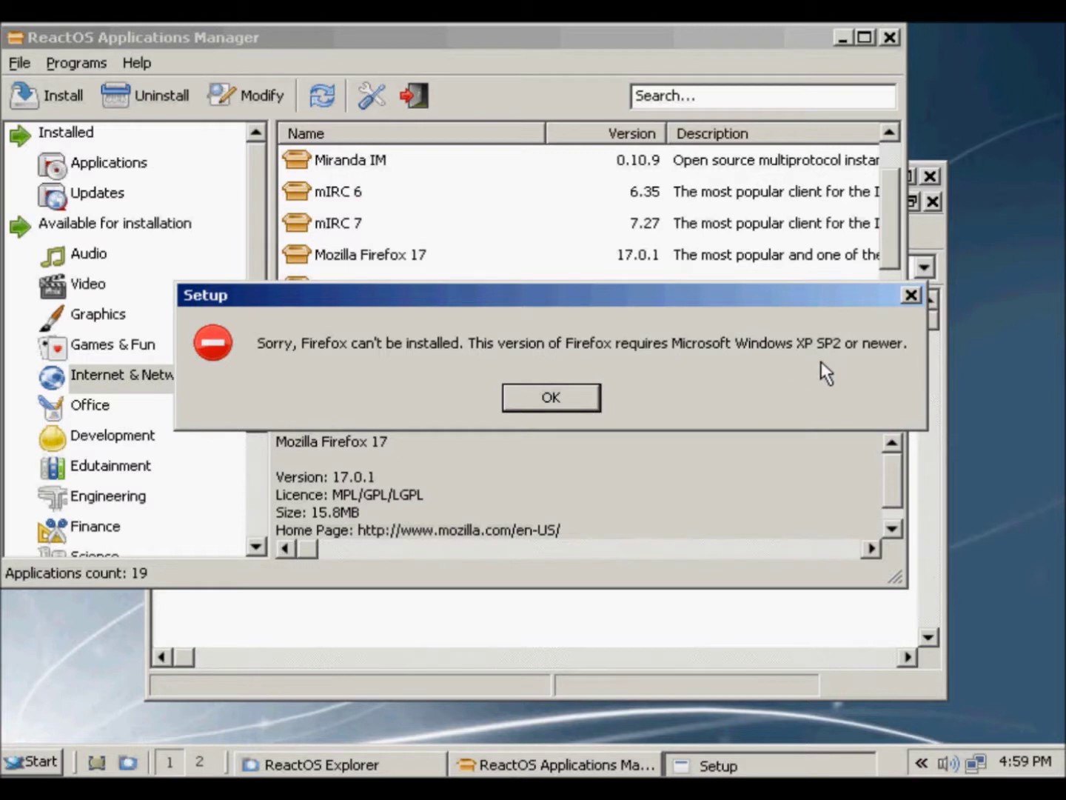
left_click(573, 407)
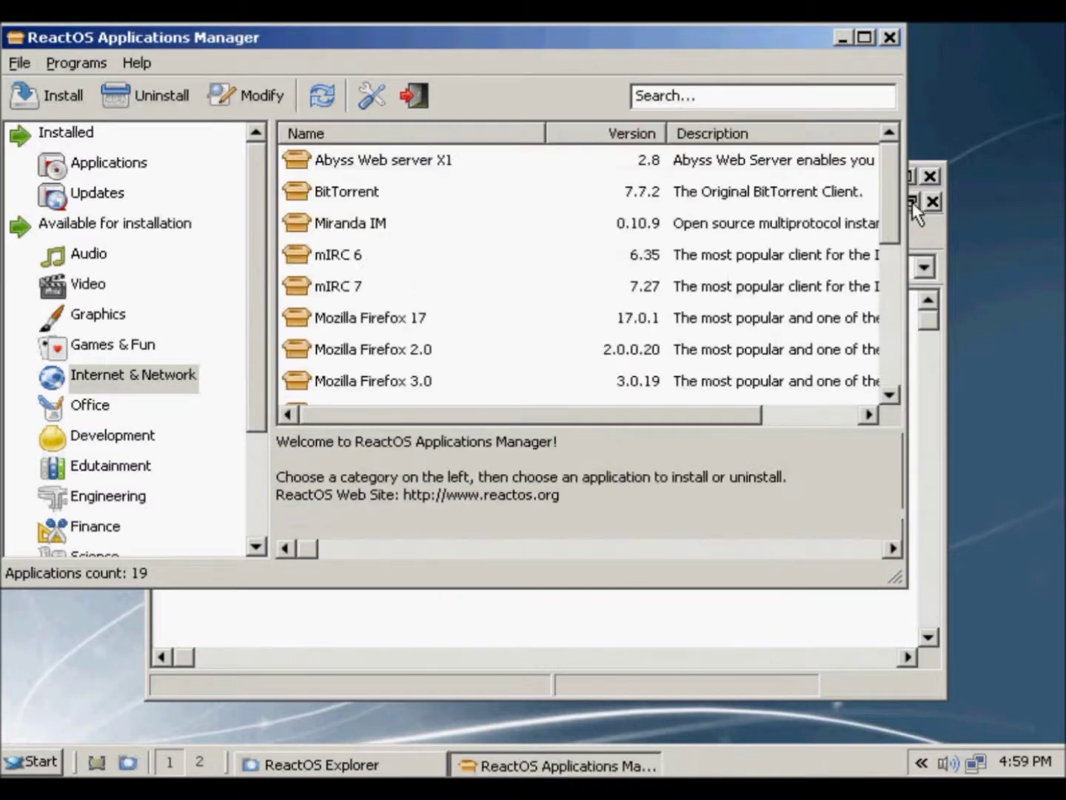
left_click(436, 350)
scroll(437, 333, "down", 1)
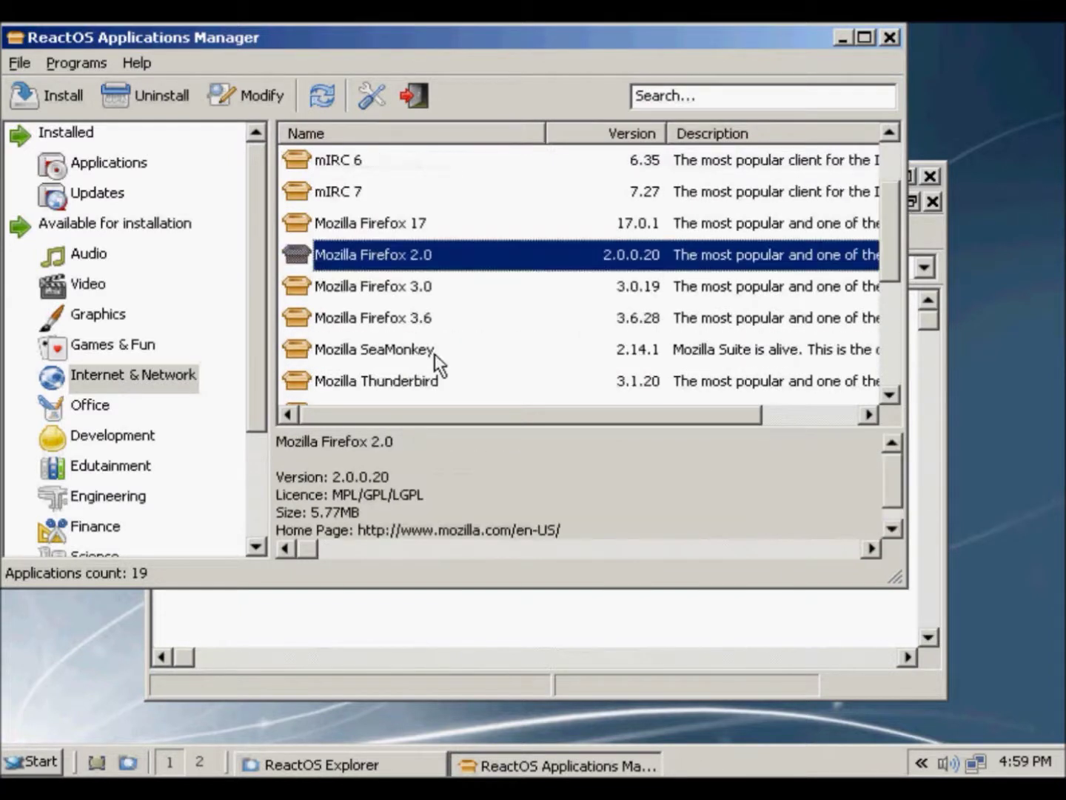
left_click(437, 320)
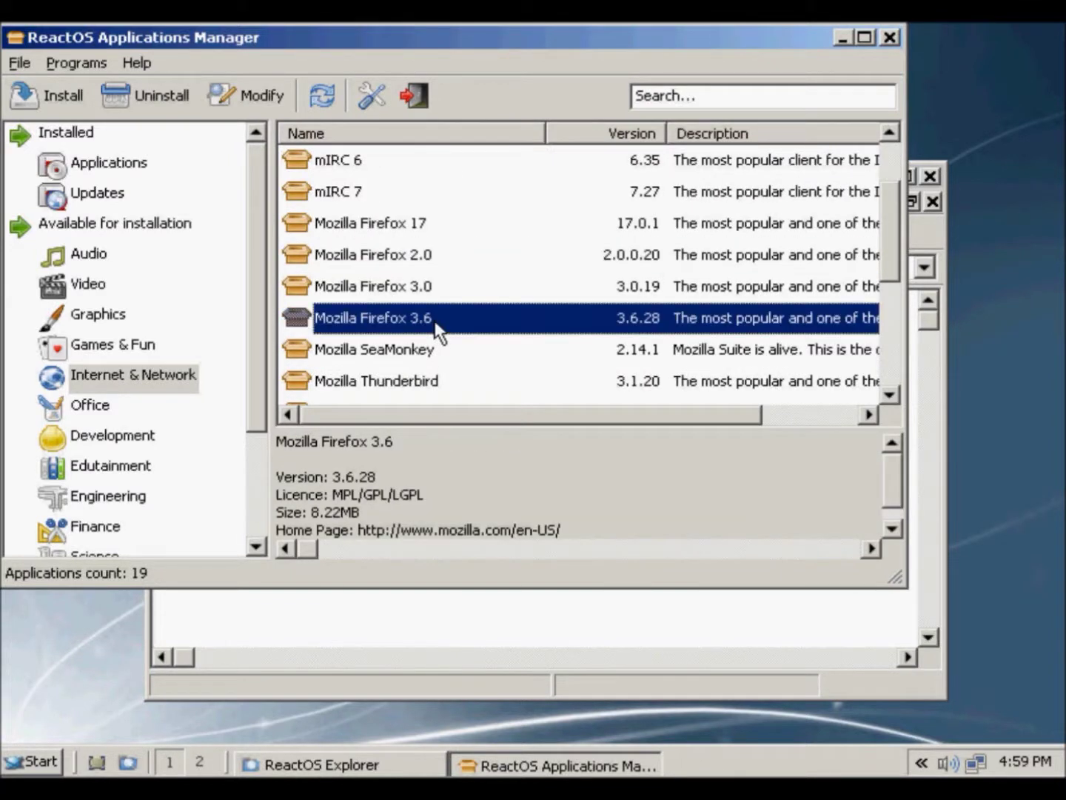
right_click(436, 326)
Step: Install Firefox 3.6 with the standard setup type, unchecking 'Launch Firefox now' before finishing
left_click(473, 329)
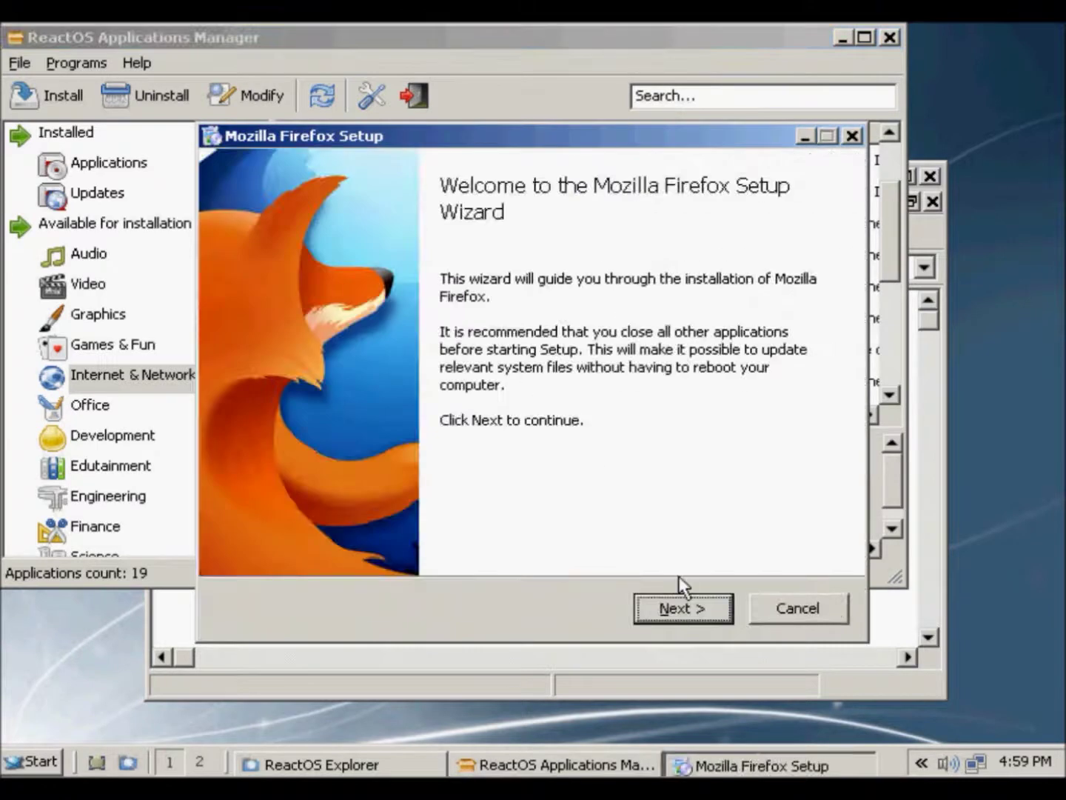
left_click(668, 613)
left_click(669, 614)
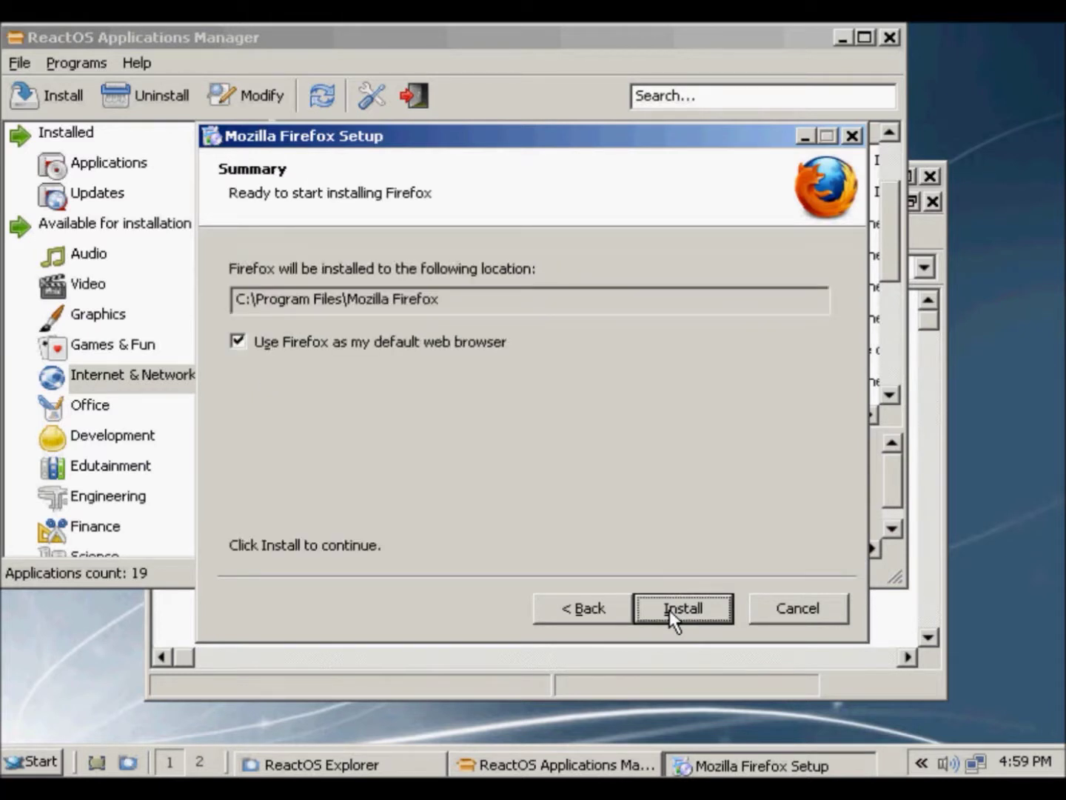
left_click(669, 611)
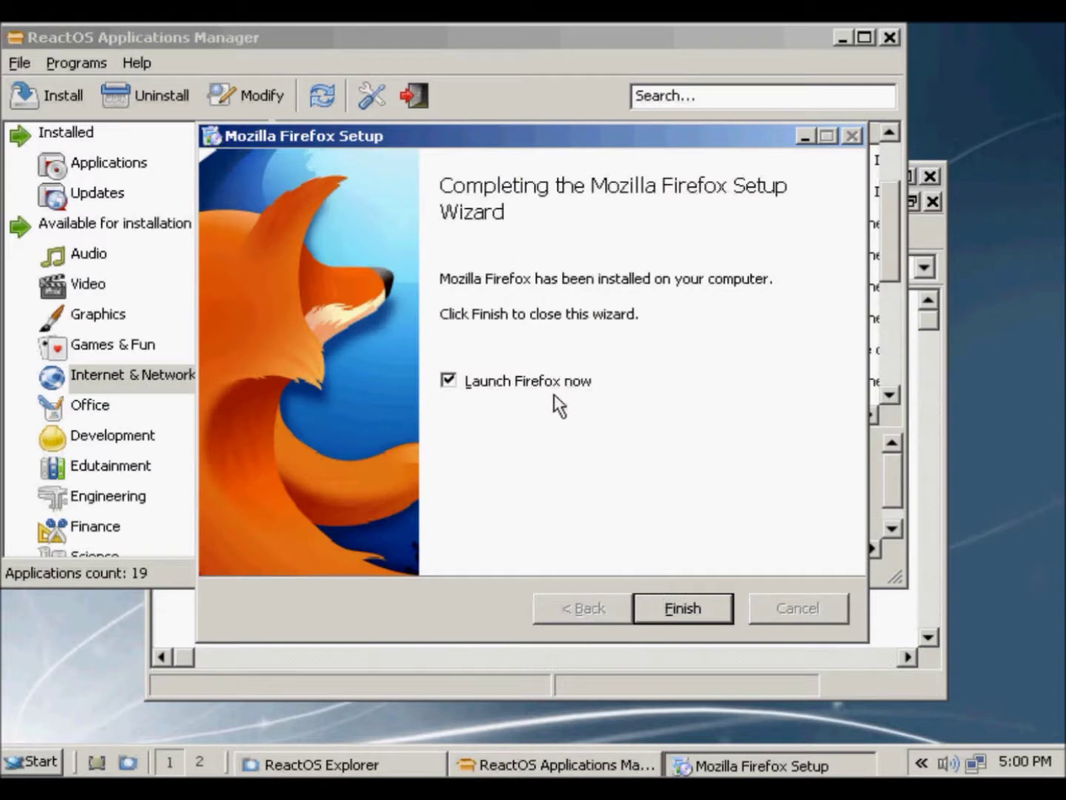
left_click(503, 381)
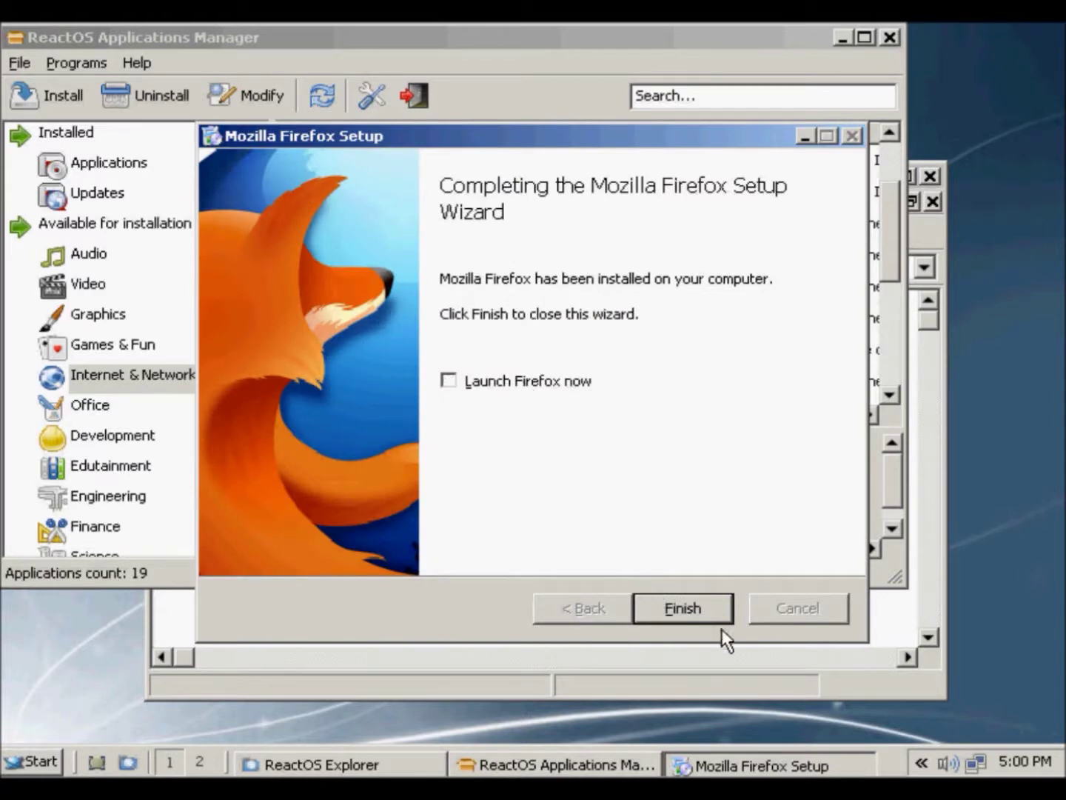
left_click(684, 610)
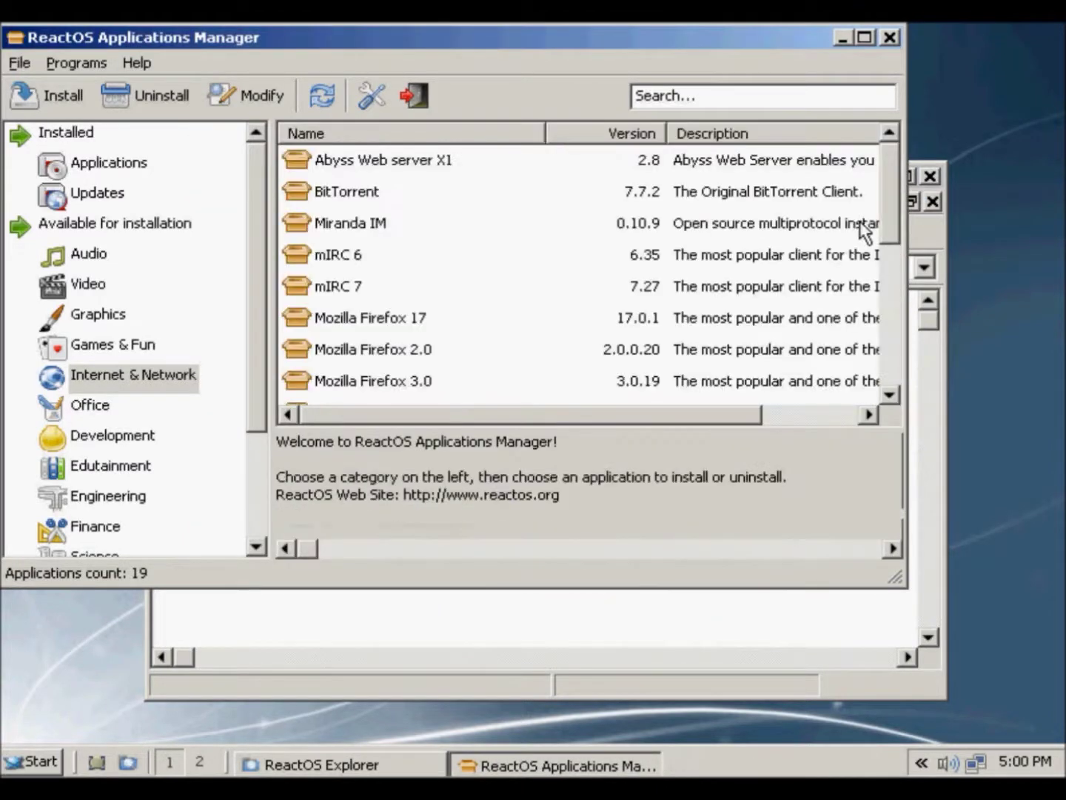
Step: Scroll down and install Opera 12.12 from its row's context menu
left_click_drag(890, 202, 891, 328)
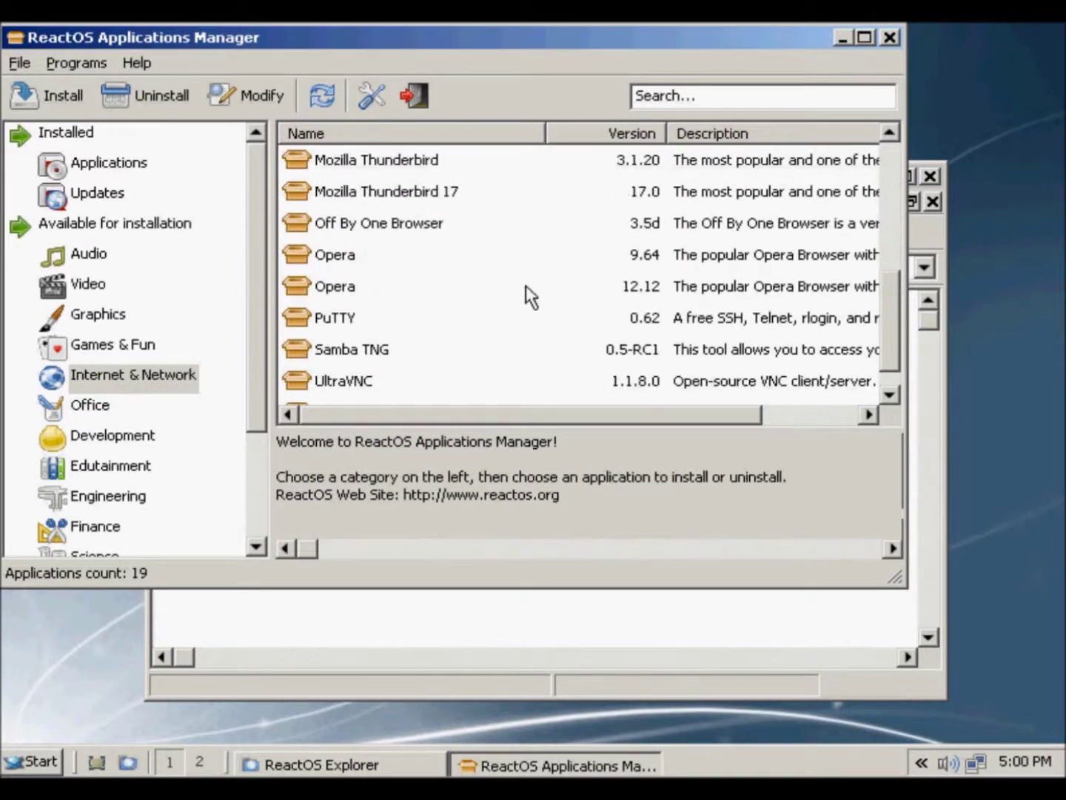
left_click(482, 285)
right_click(482, 280)
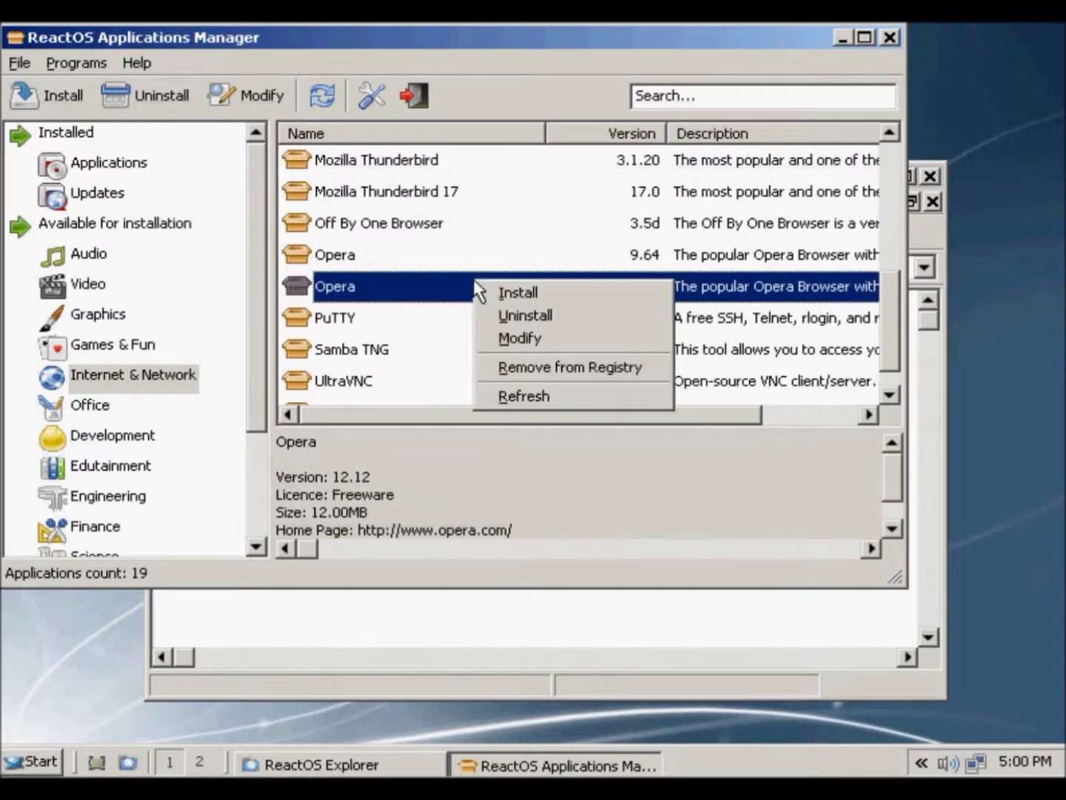
left_click(511, 290)
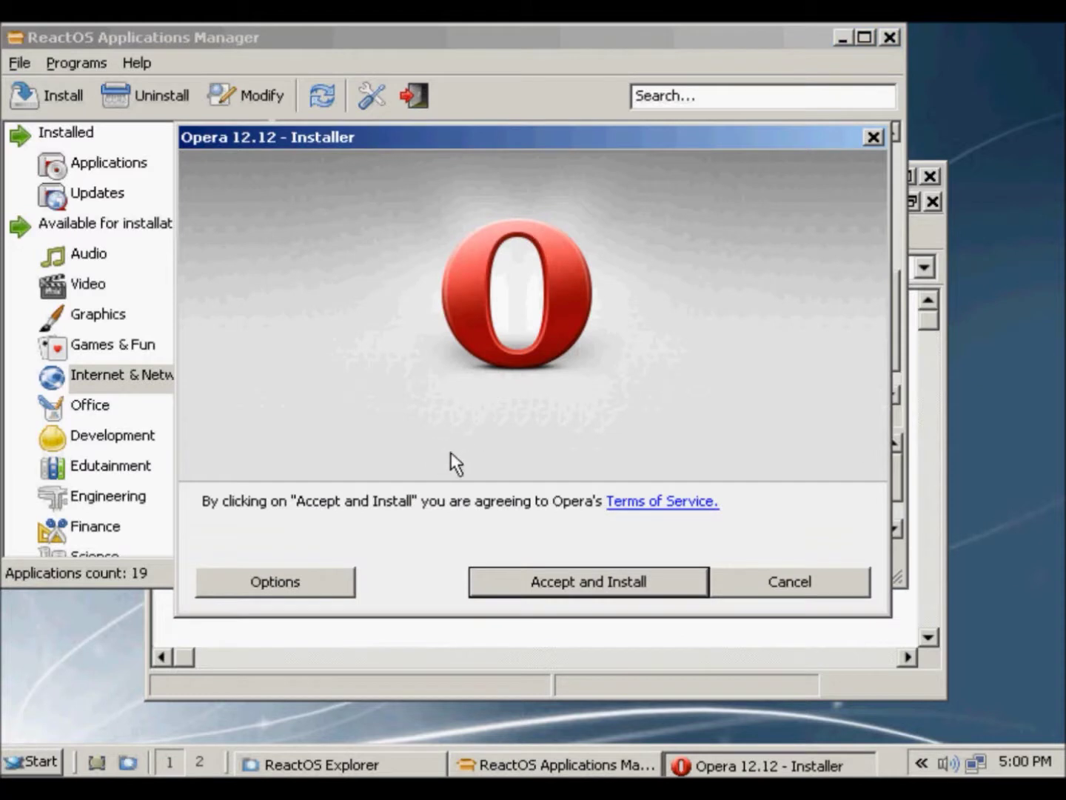
Step: Accept Opera's terms to start installing, then cancel and confirm quitting repeatedly
left_click(603, 587)
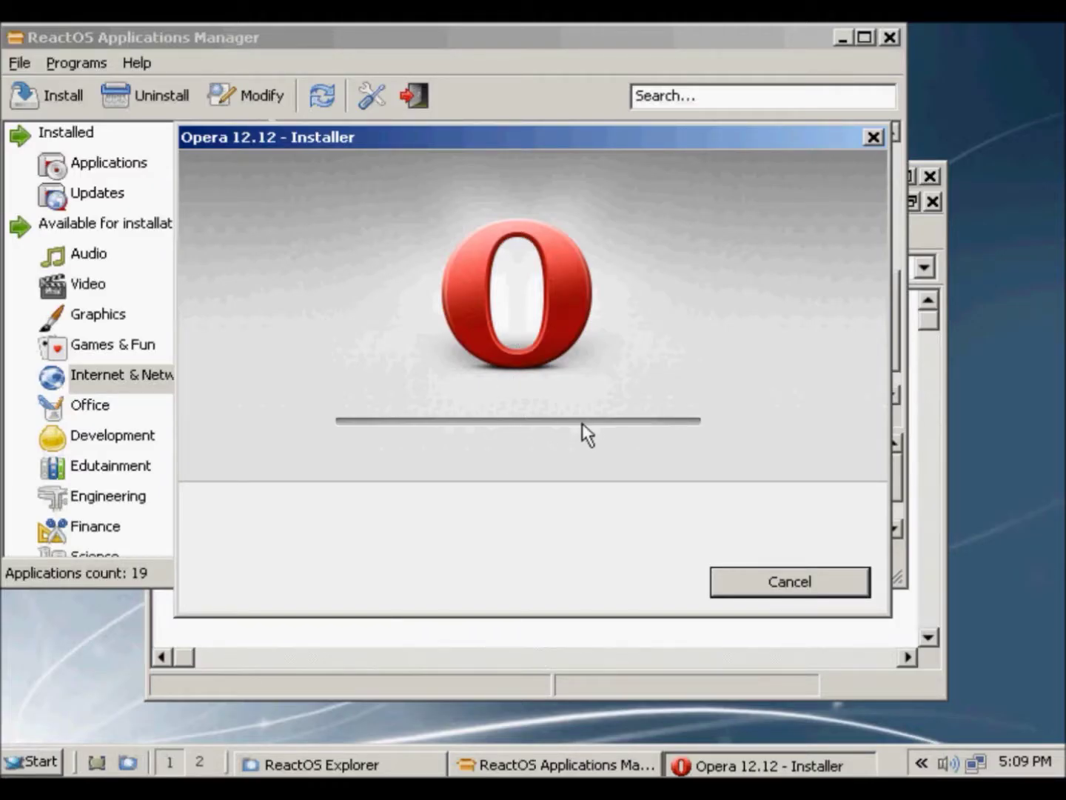
left_click(822, 590)
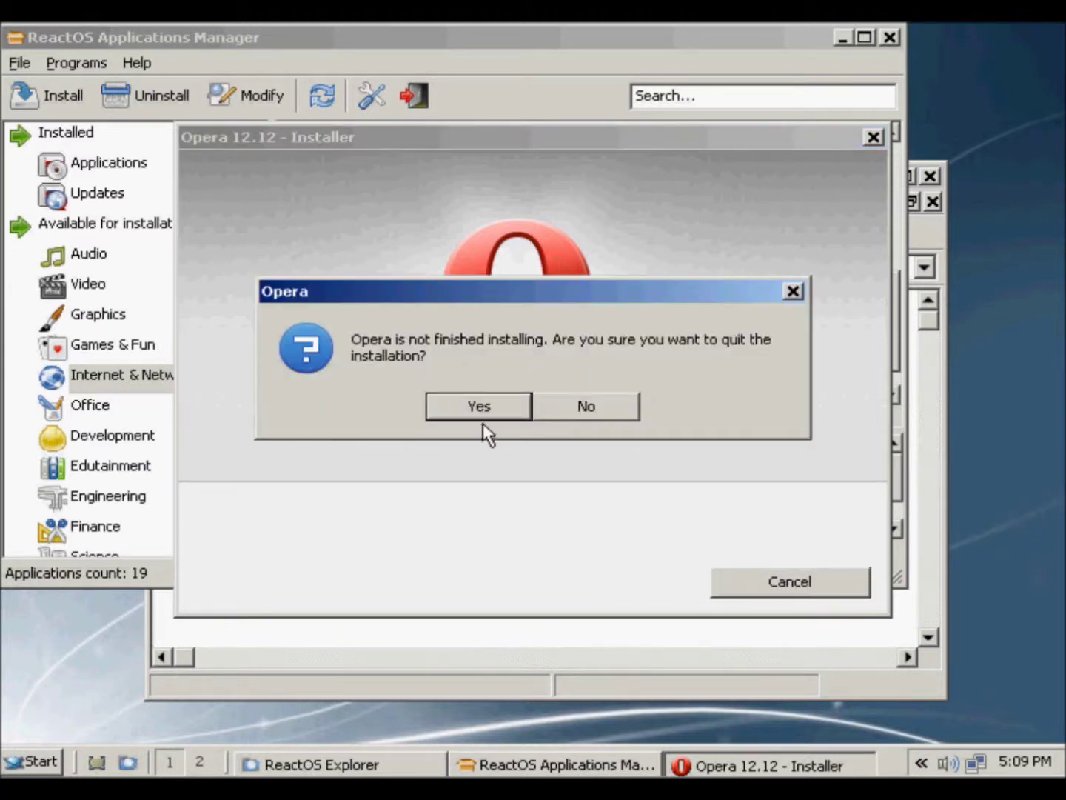
left_click(481, 401)
left_click(485, 410)
left_click(623, 410)
left_click(459, 410)
left_click(793, 292)
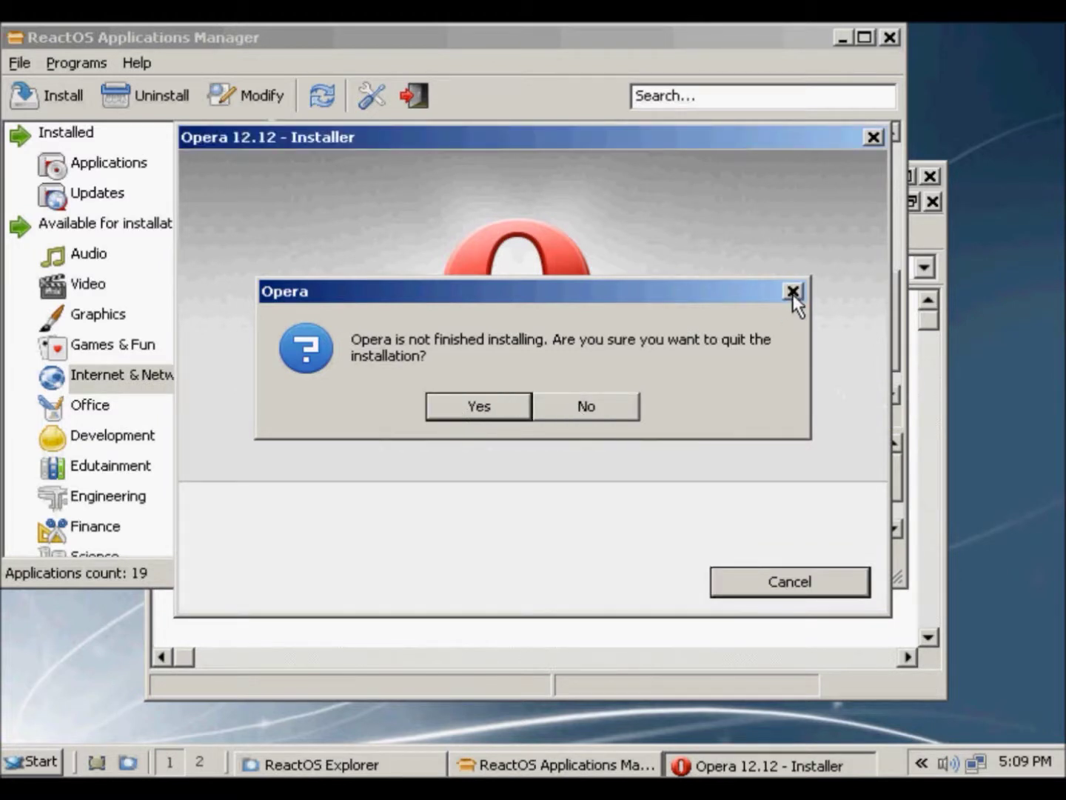
Step: Cancel the stalled install again, confirm quitting, and drag the unresponsive prompt aside
left_click(754, 579)
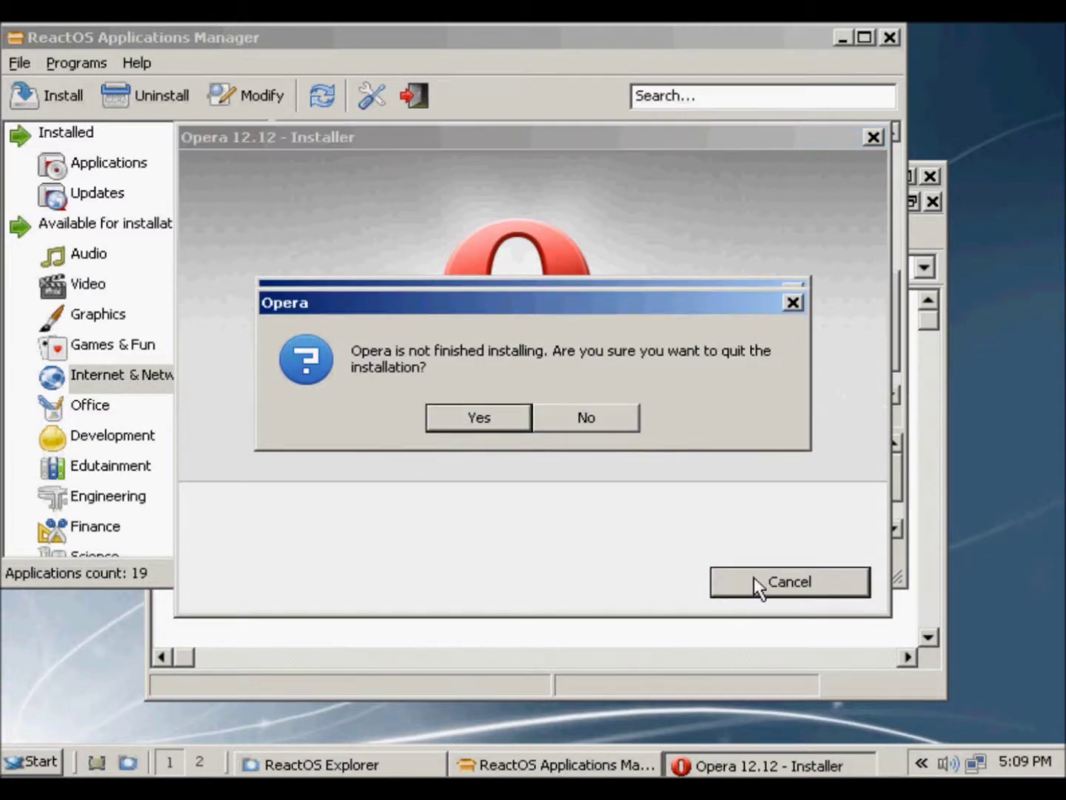
left_click(476, 424)
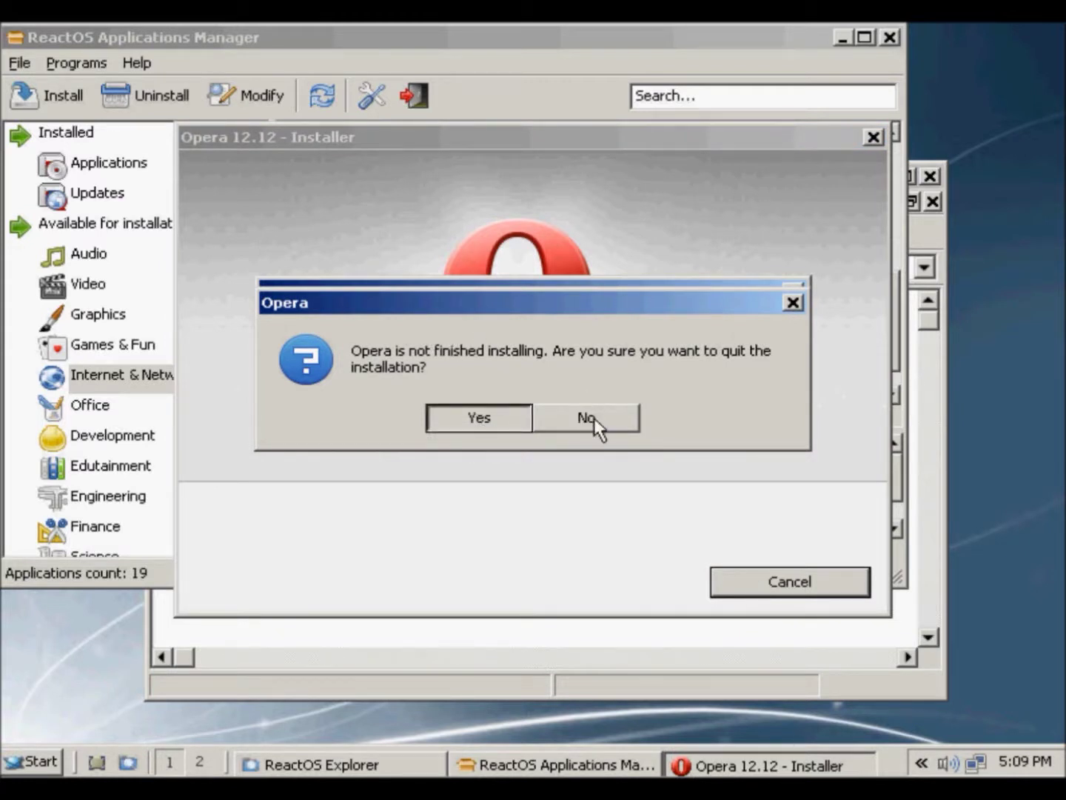
left_click(563, 293)
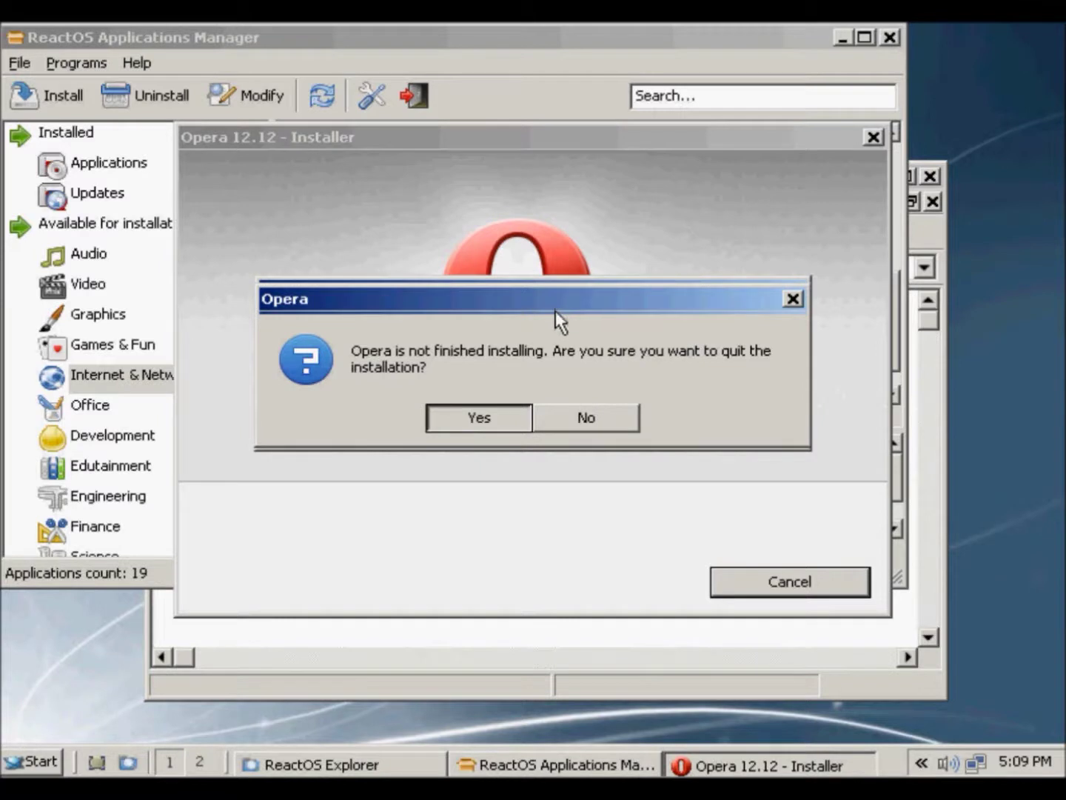
left_click_drag(556, 310, 594, 329)
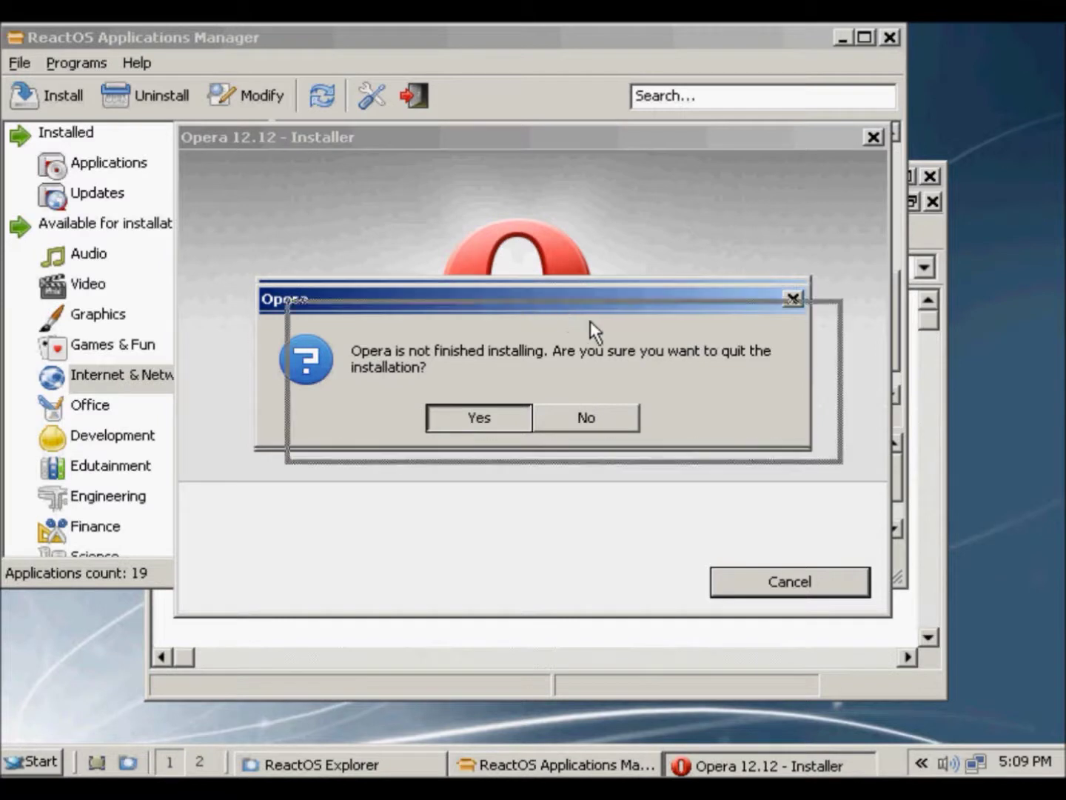
right_click(903, 771)
Step: End opera.exe from Task Manager's Processes tab, confirm, then close Task Manager
left_click(915, 734)
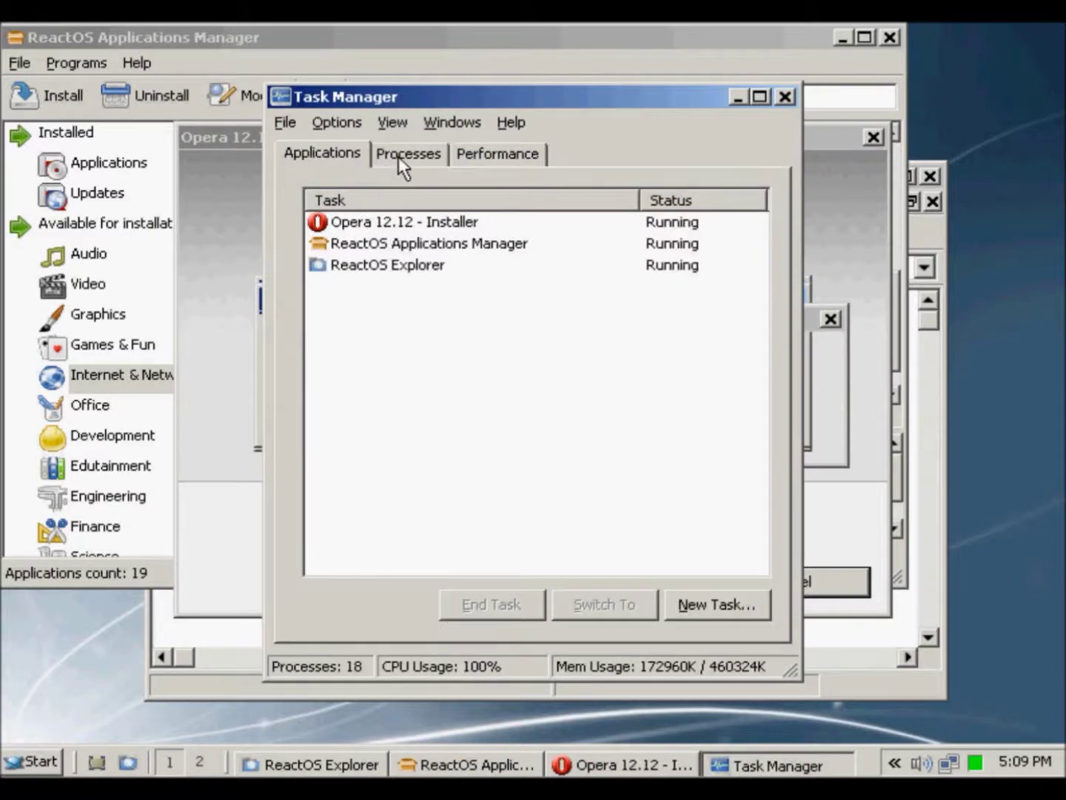
left_click(400, 165)
left_click(352, 292)
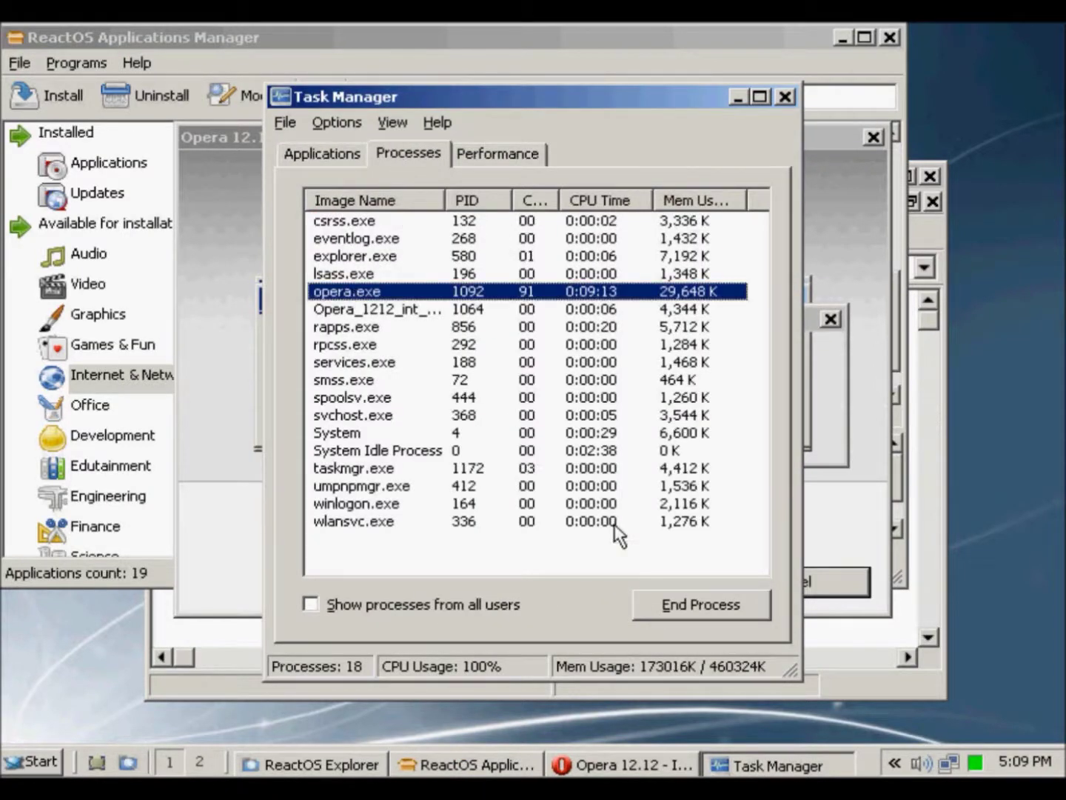
left_click(660, 597)
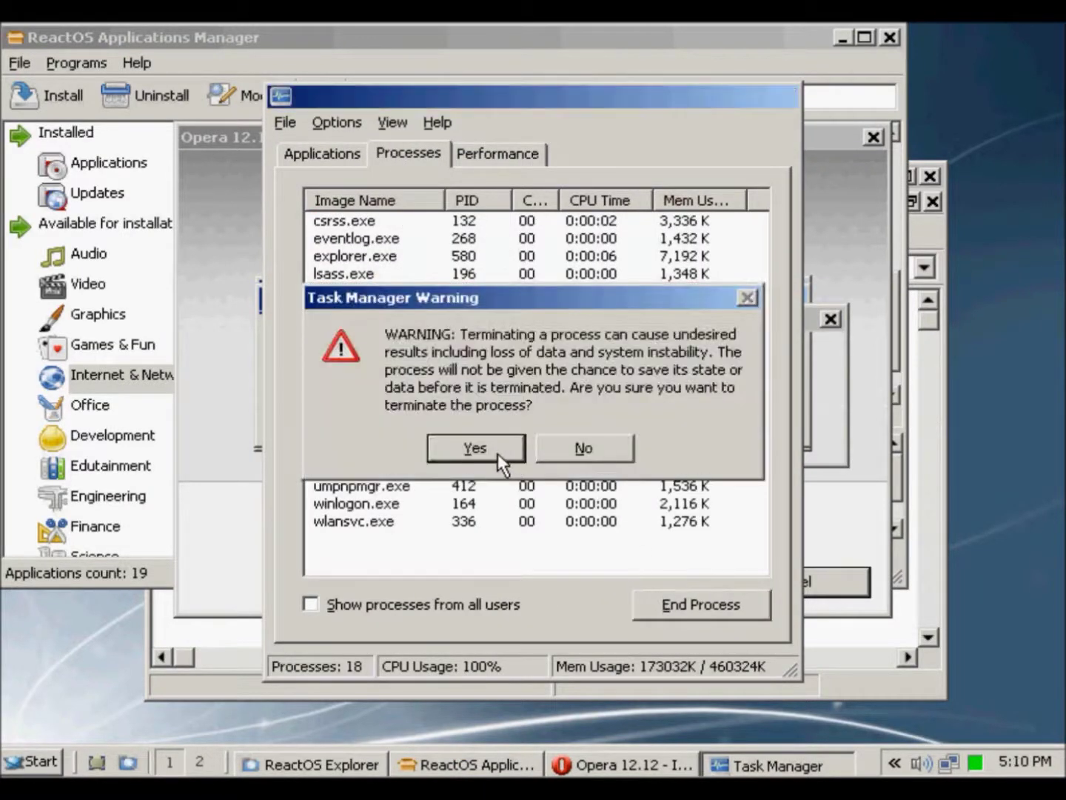
left_click(497, 453)
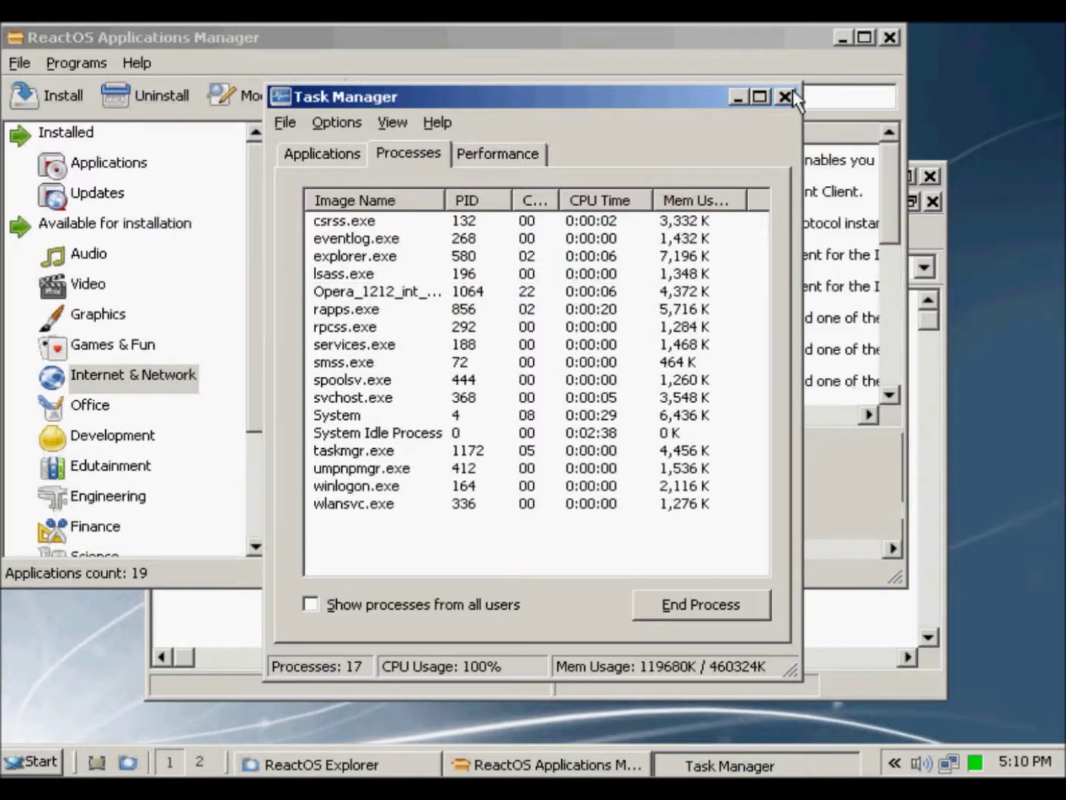
left_click(603, 89)
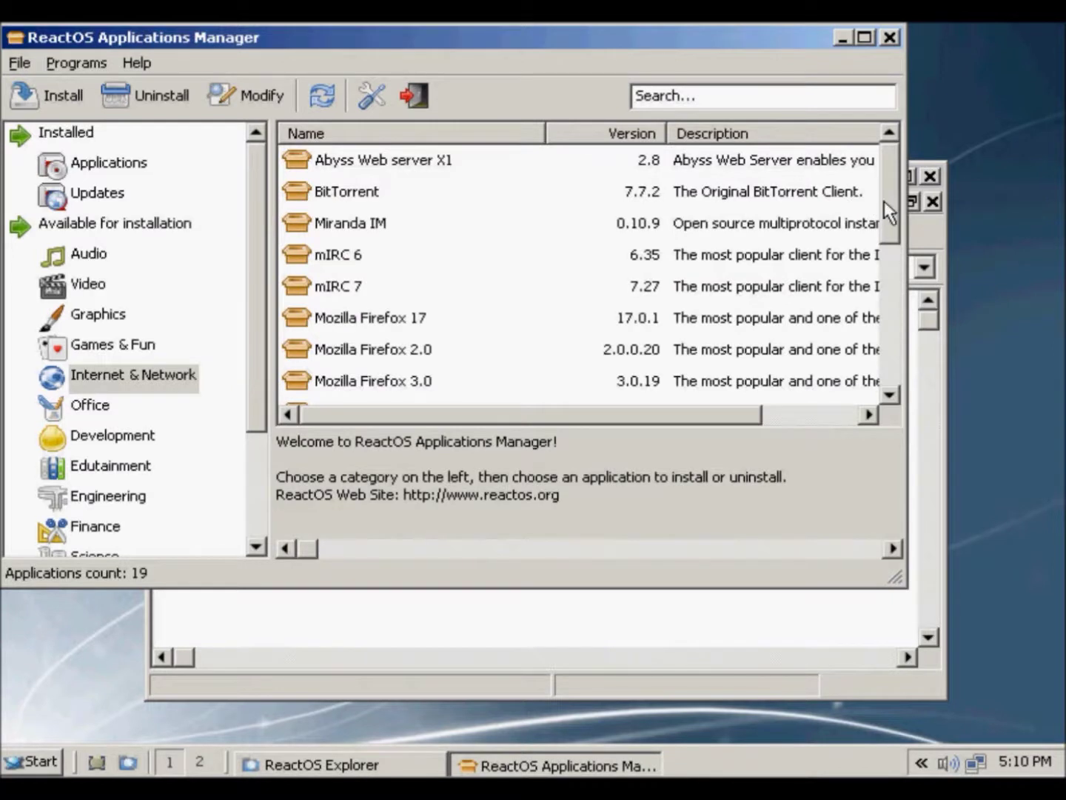
Step: Start installing Opera 9.64 from the Applications Manager list
left_click_drag(888, 228, 882, 326)
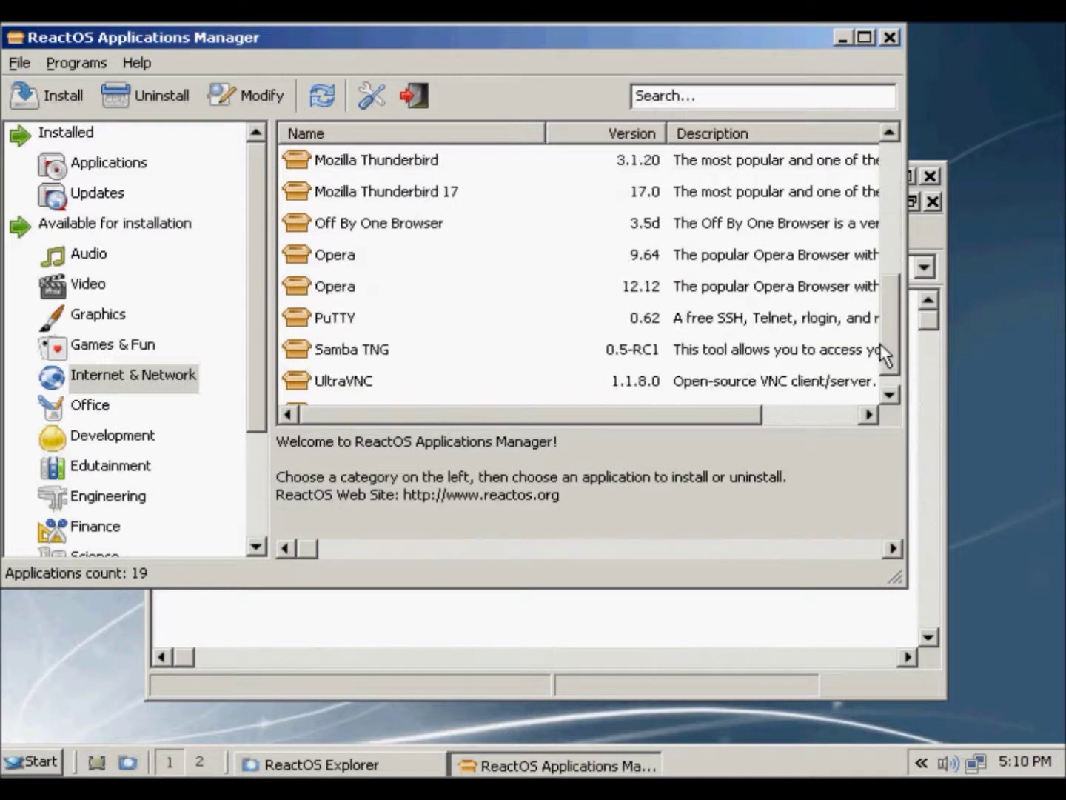
left_click(626, 259)
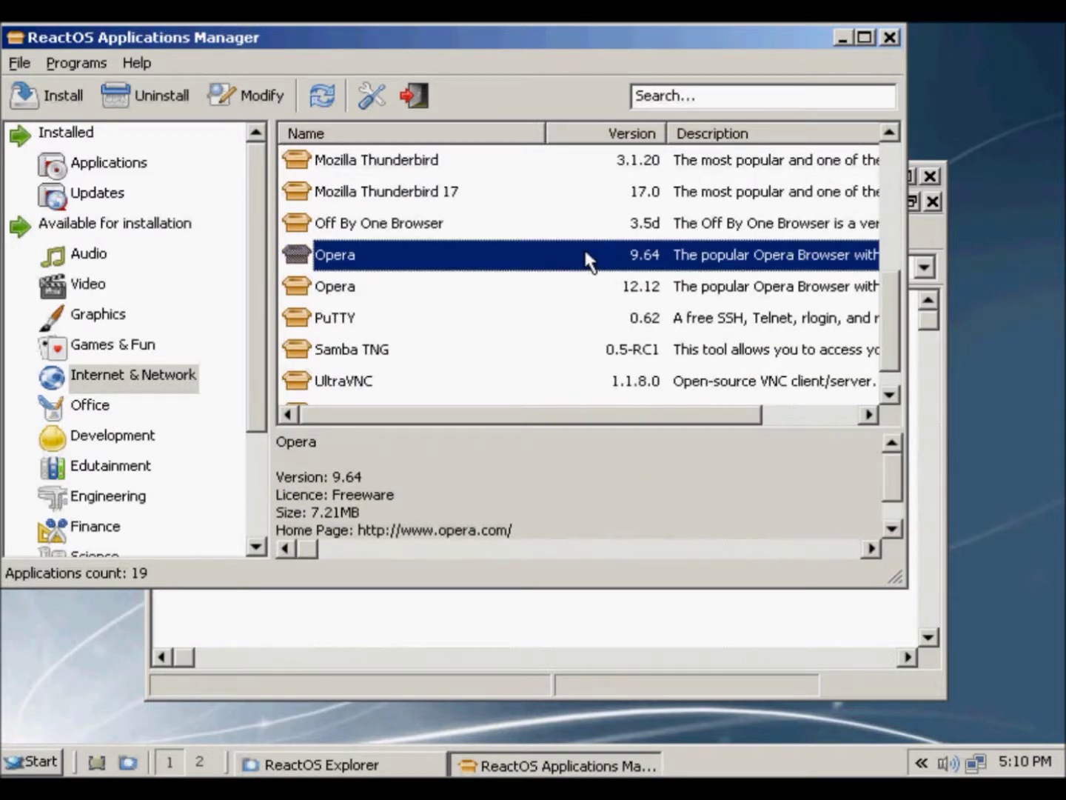
right_click(585, 251)
left_click(639, 270)
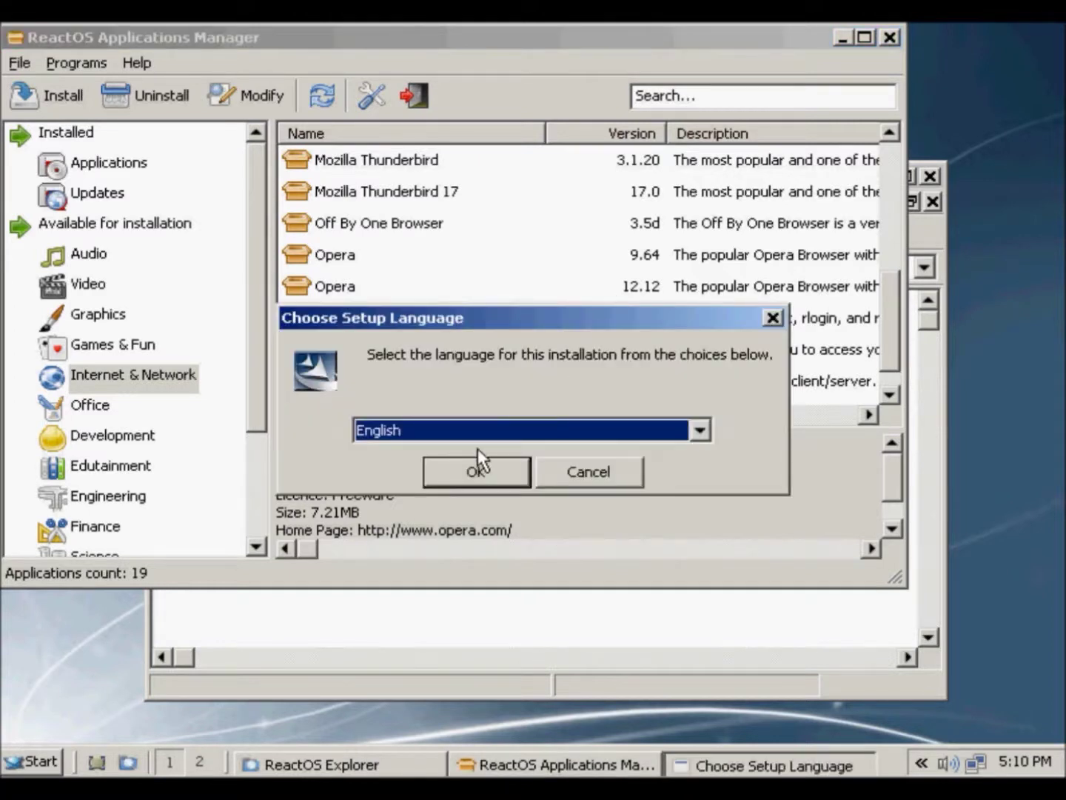
Step: Run the English Opera setup, accept the licence, install, and finish with 'Run Opera' unchecked
left_click(473, 466)
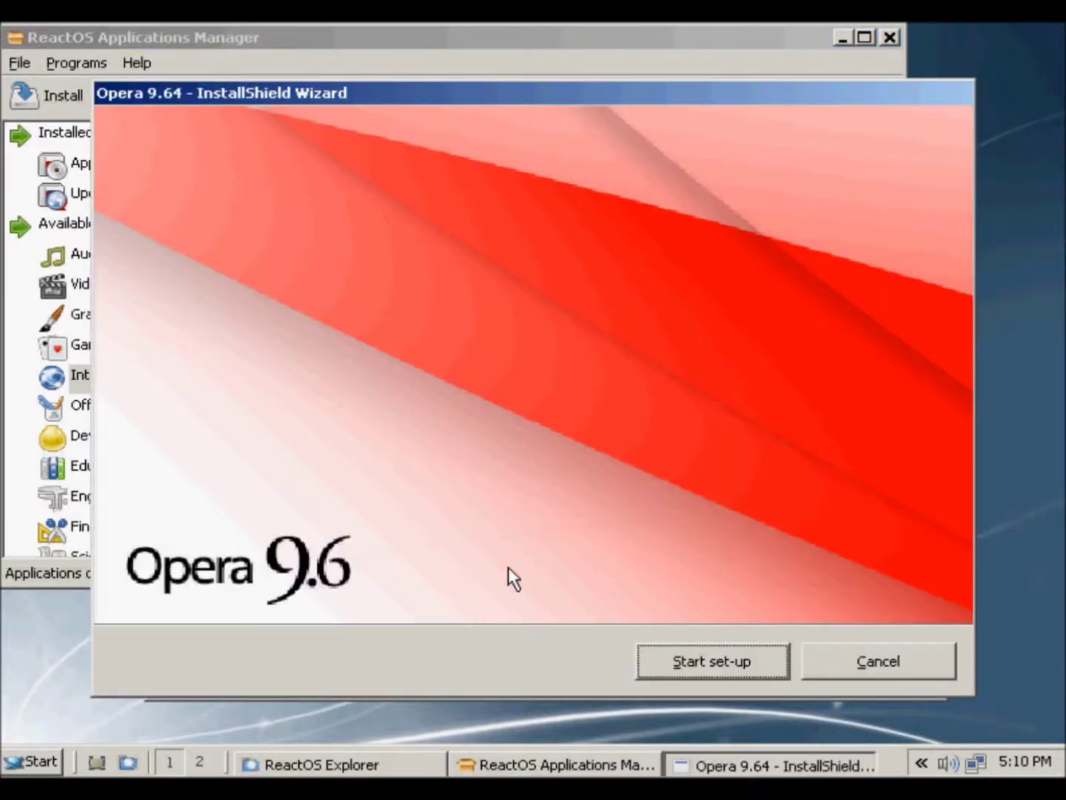
left_click(724, 656)
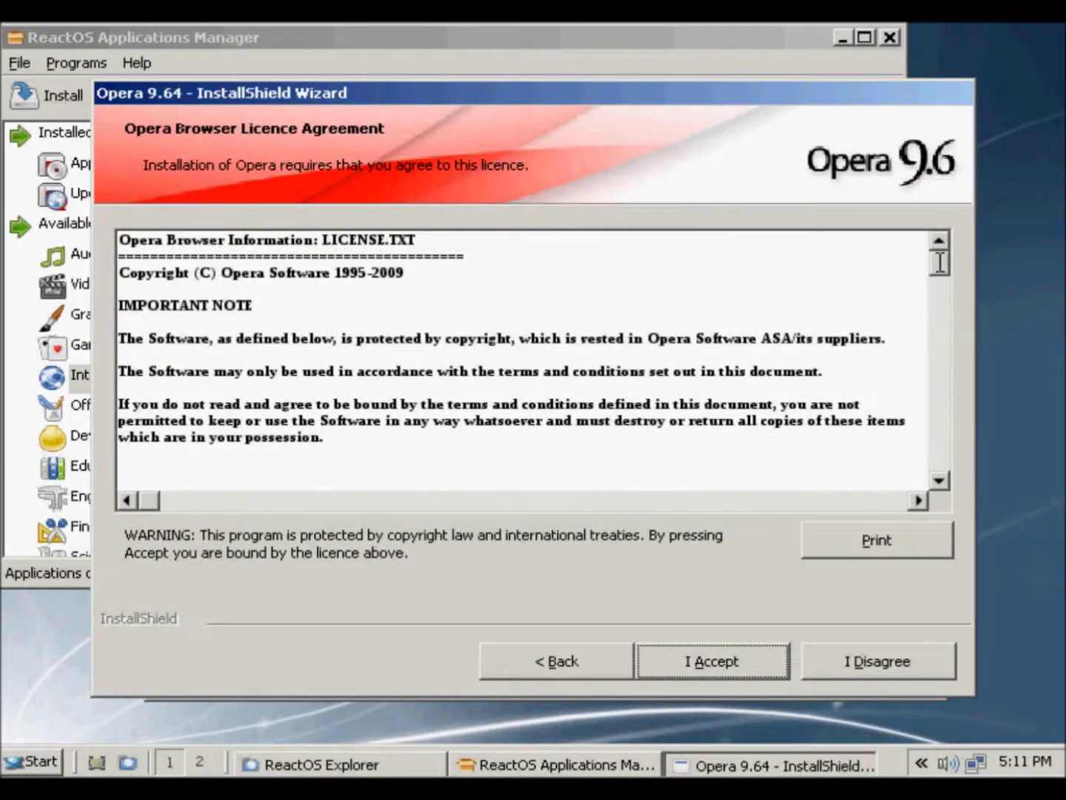
left_click_drag(939, 261, 934, 470)
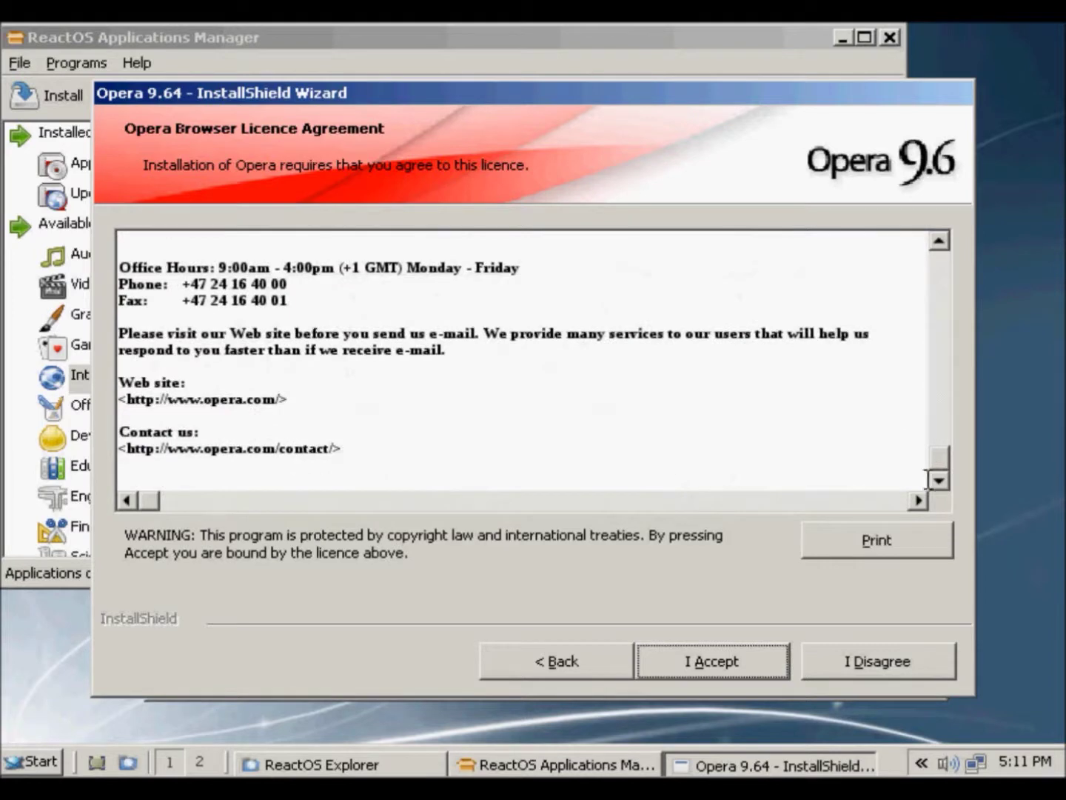
left_click(705, 662)
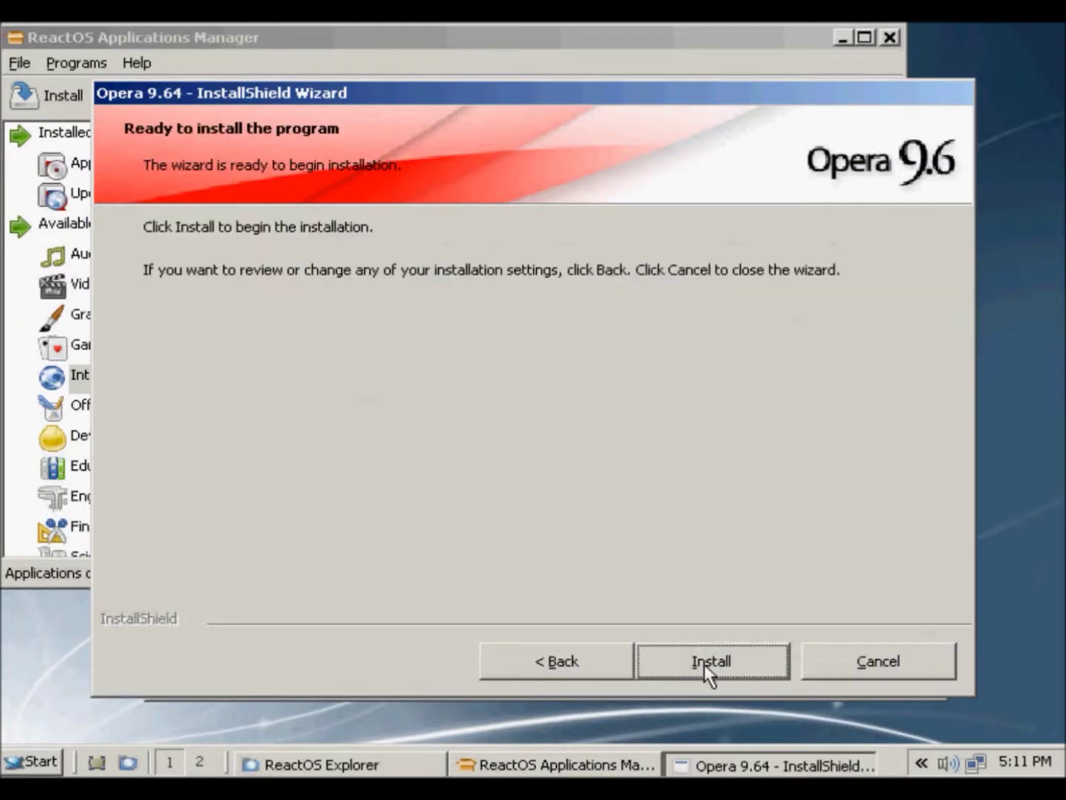
left_click(703, 664)
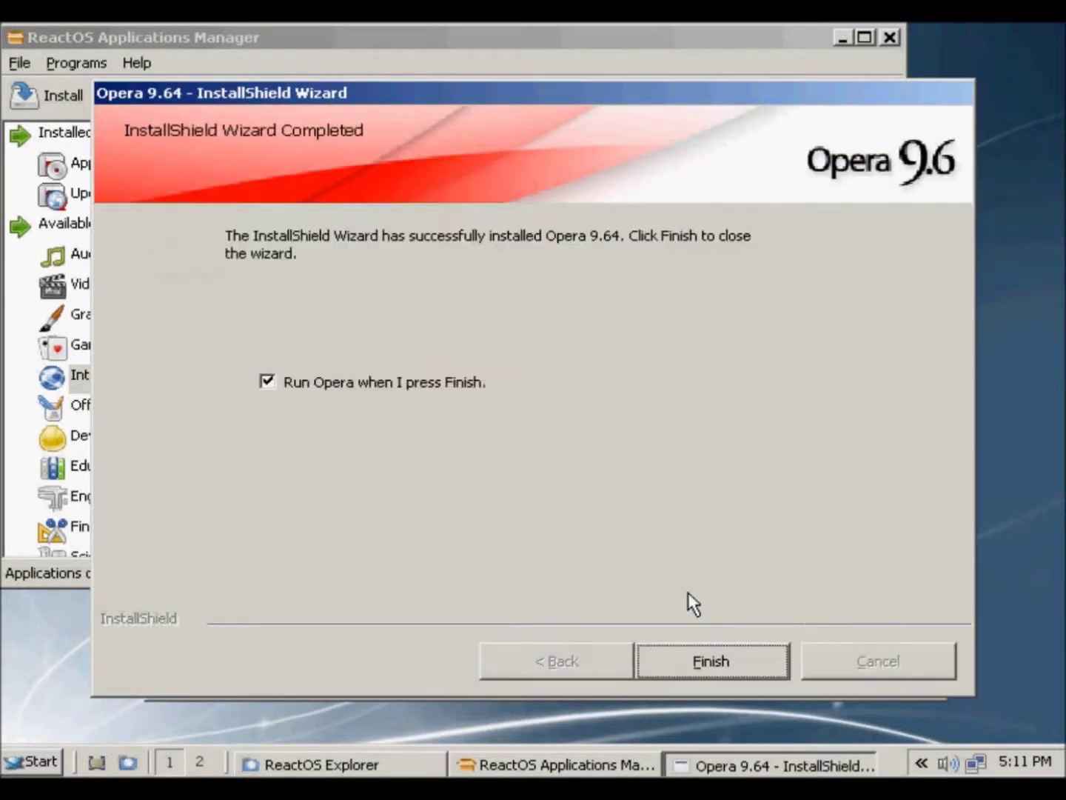
left_click(322, 378)
left_click(699, 662)
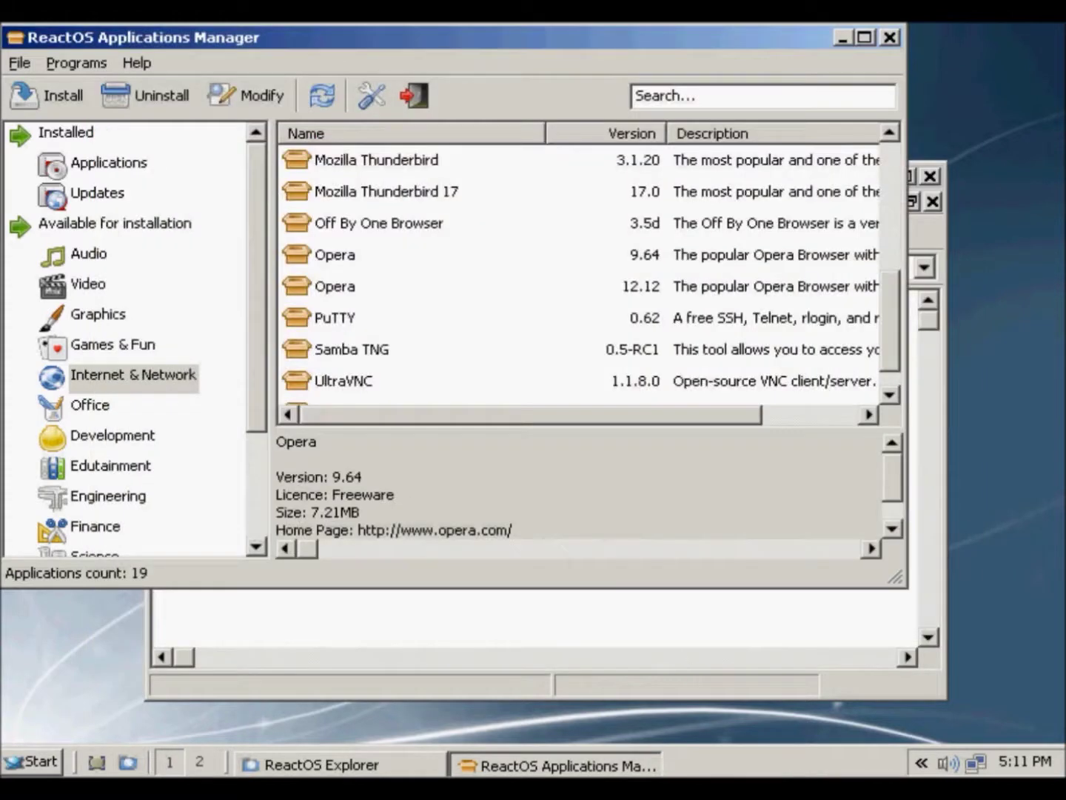
Step: Close Explorer and Applications Manager, restart ReactOS, and boot the default entry
left_click(930, 175)
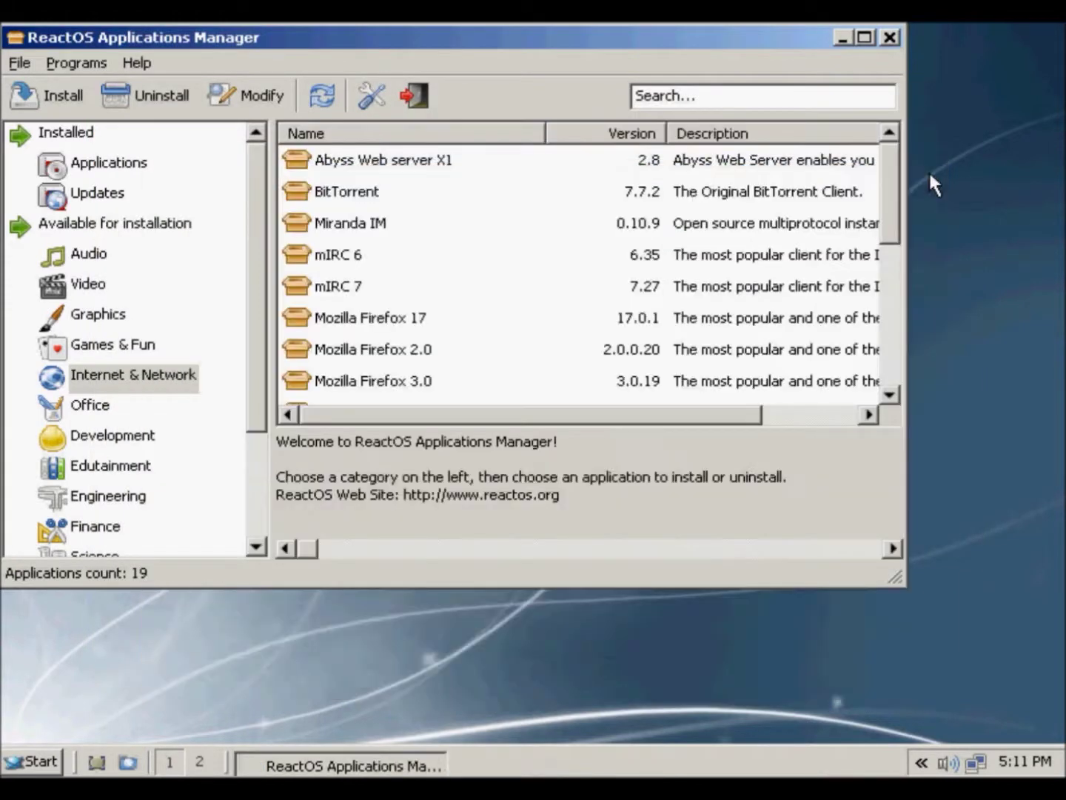
left_click(890, 37)
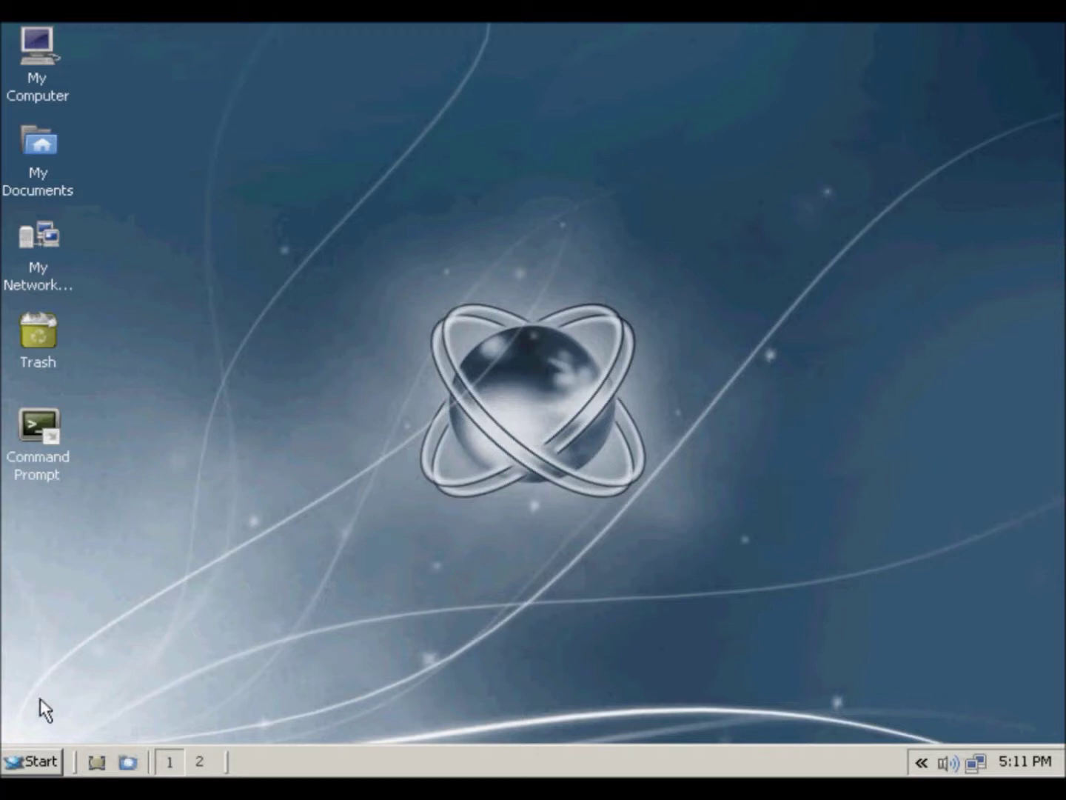
left_click(47, 762)
left_click(94, 691)
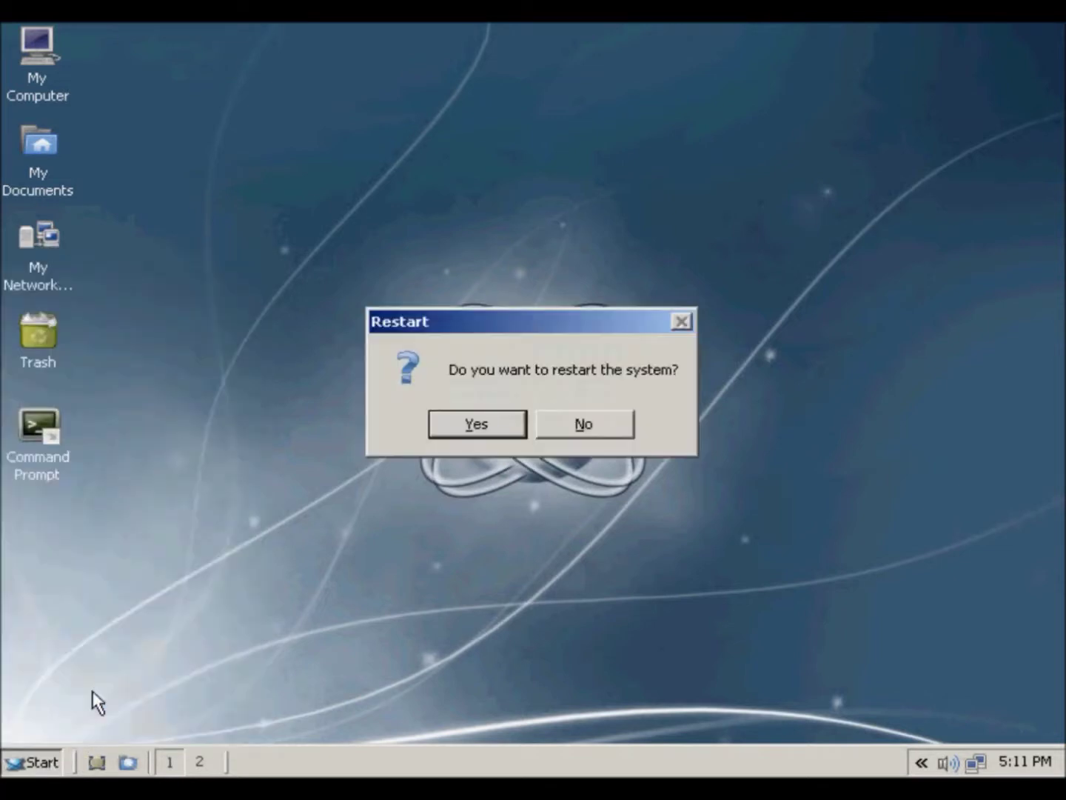
left_click(479, 430)
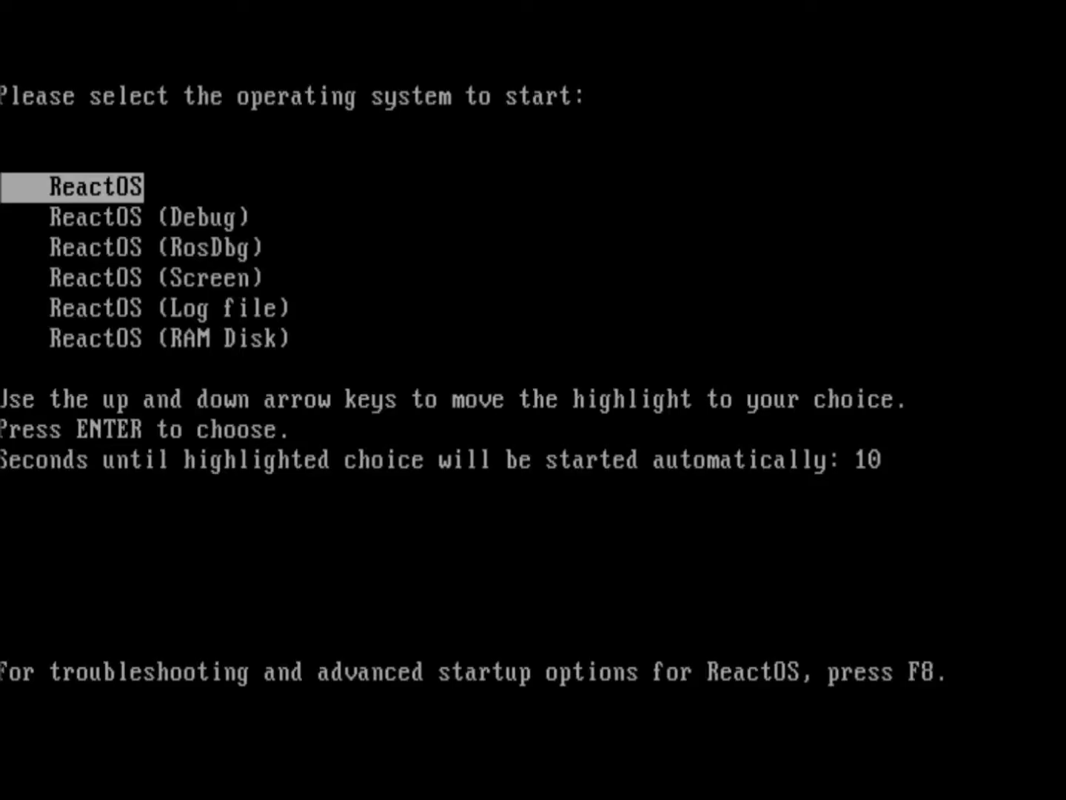
key("Return")
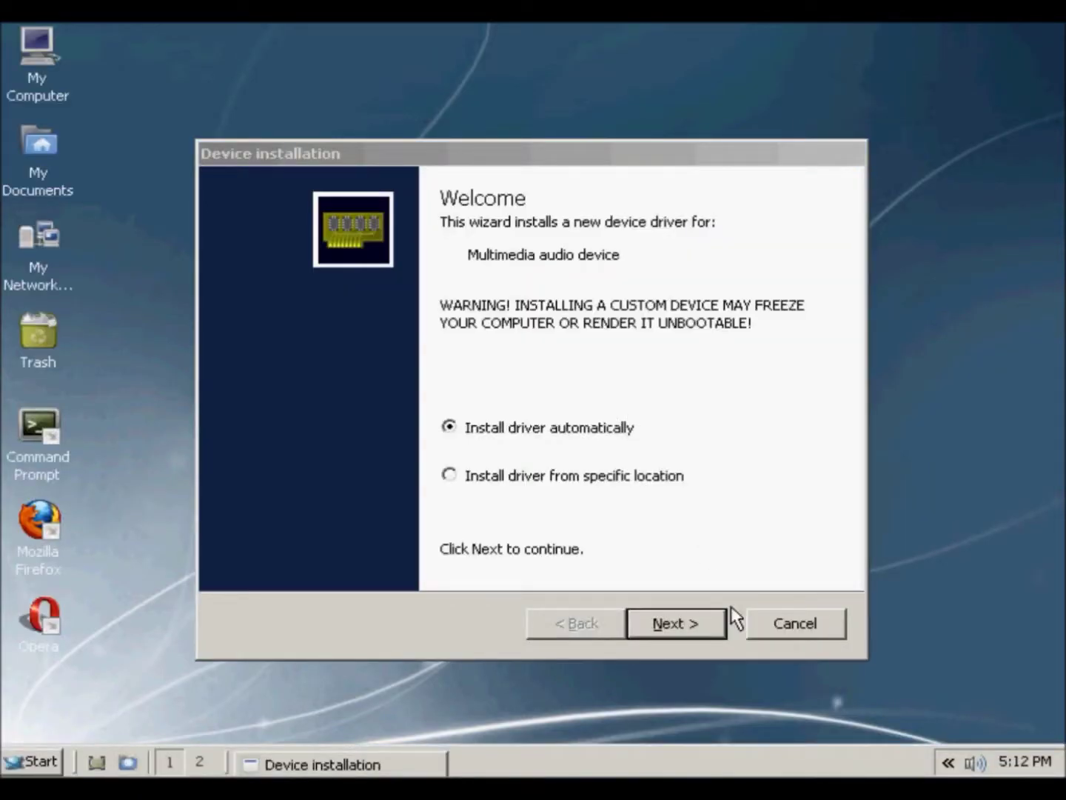
Step: Cancel the audio driver wizard and launch Firefox, dismissing its out-of-date warning
left_click(796, 621)
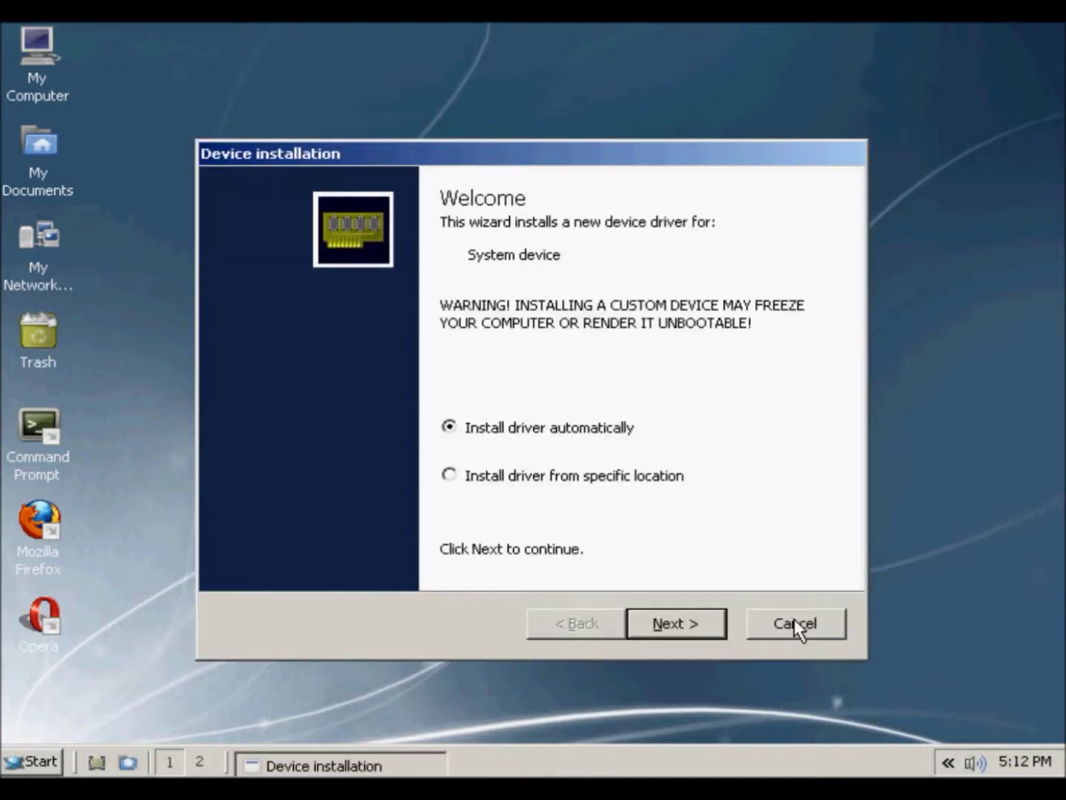
left_click(793, 619)
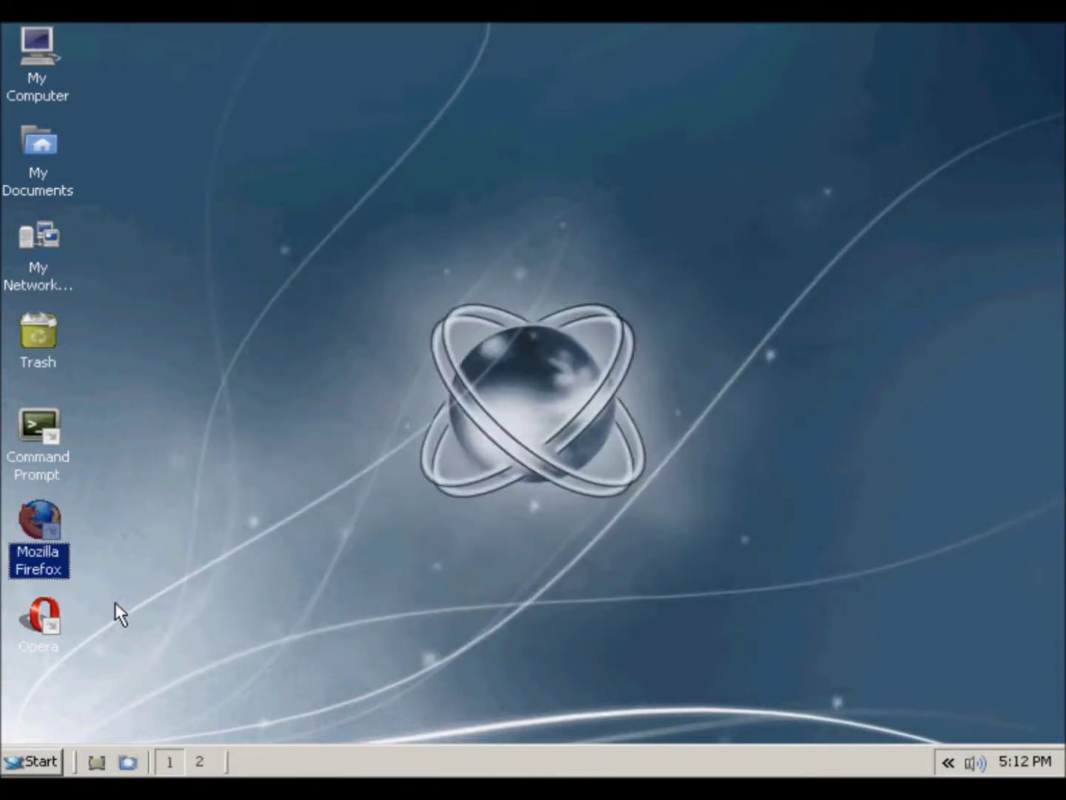
left_click(174, 611)
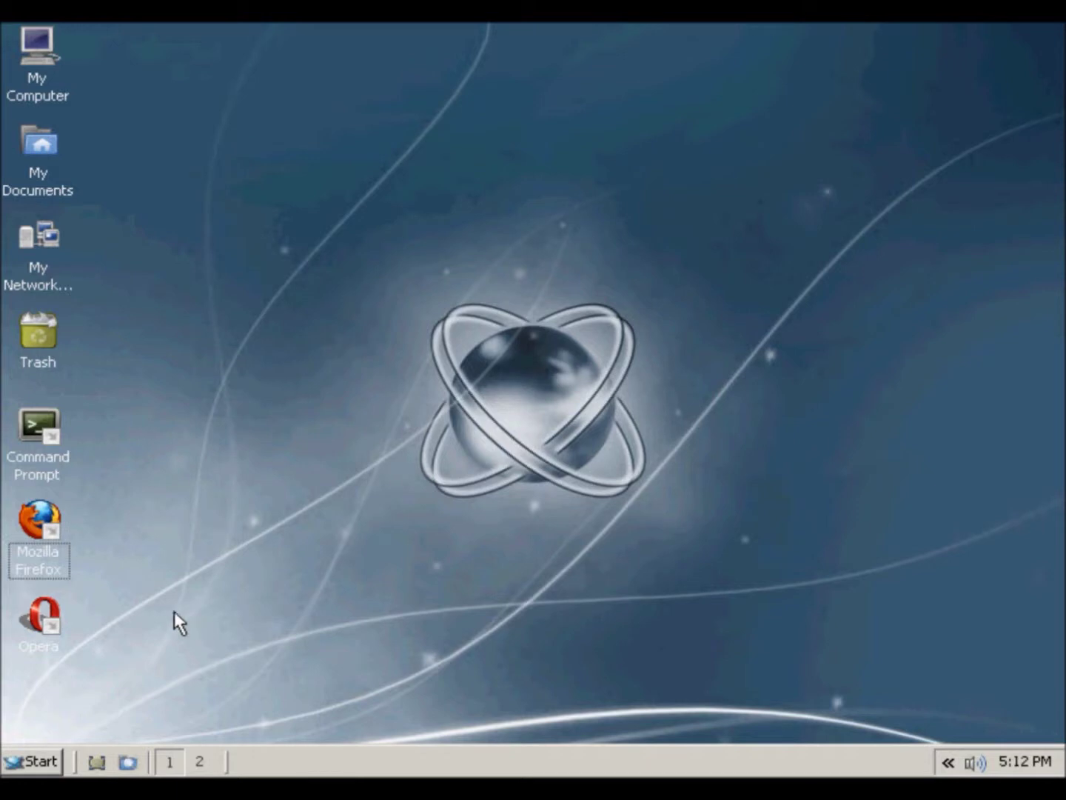
left_click(44, 558)
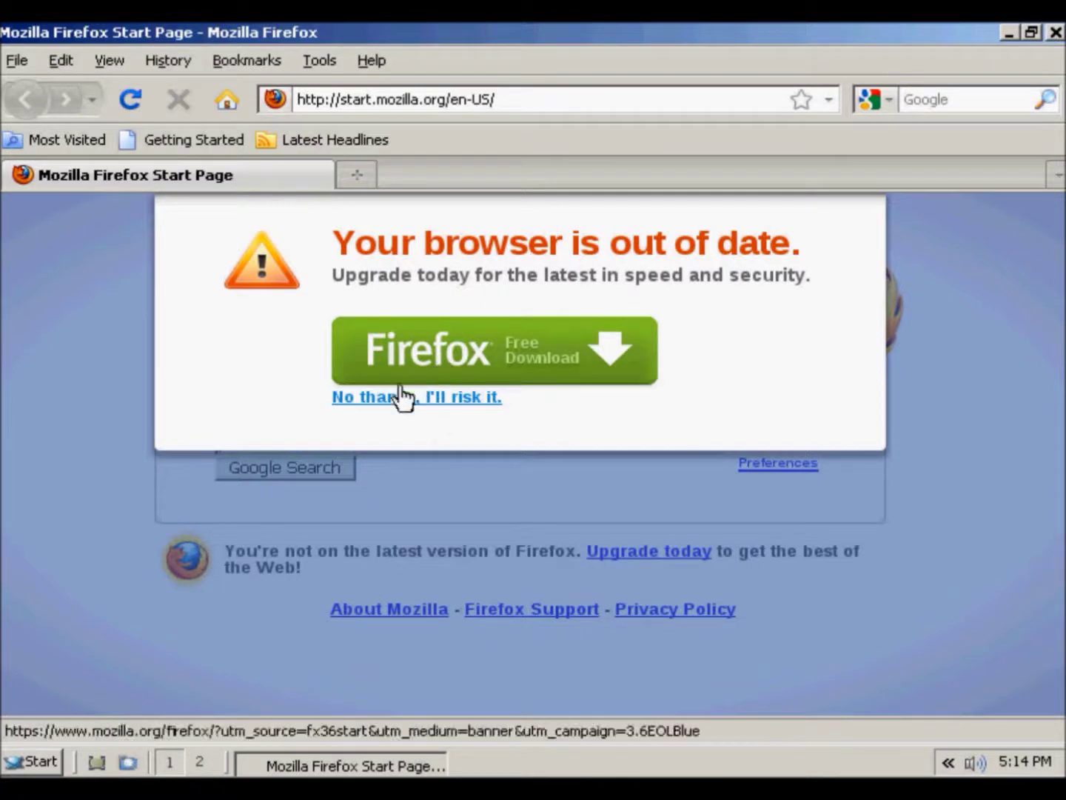
left_click(385, 400)
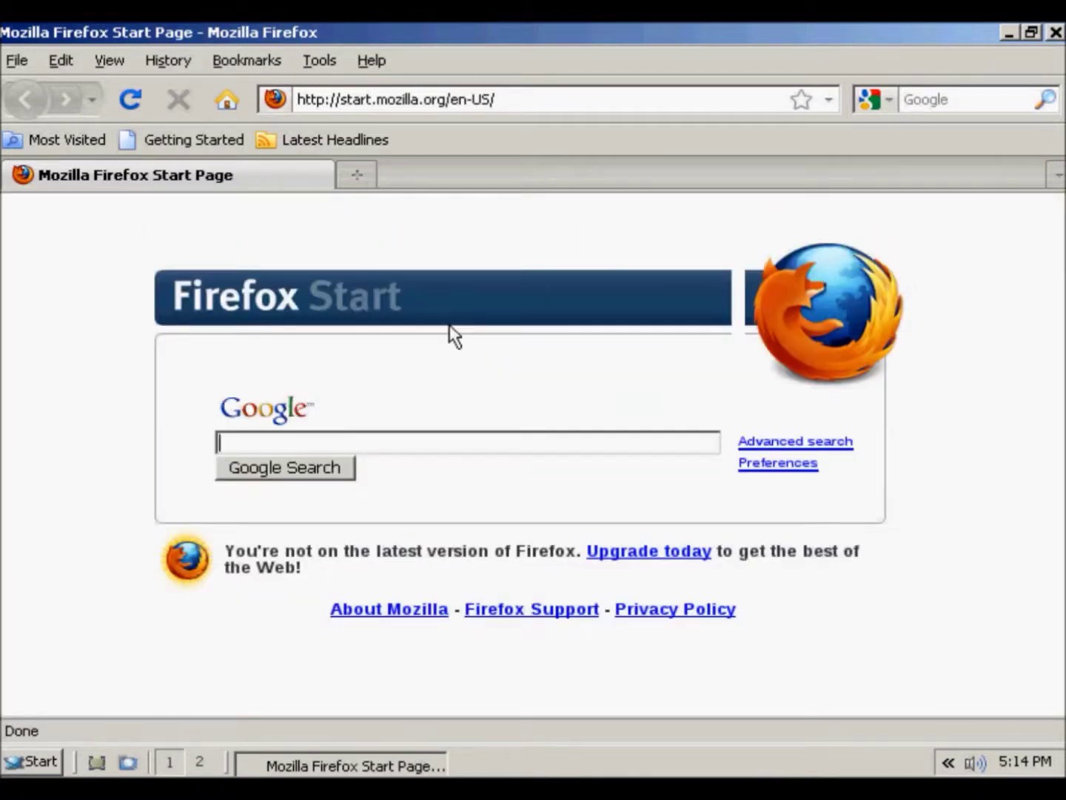
Step: Load Google by typing 'google.com', follow its YouTube link, then close Firefox
left_click(460, 108)
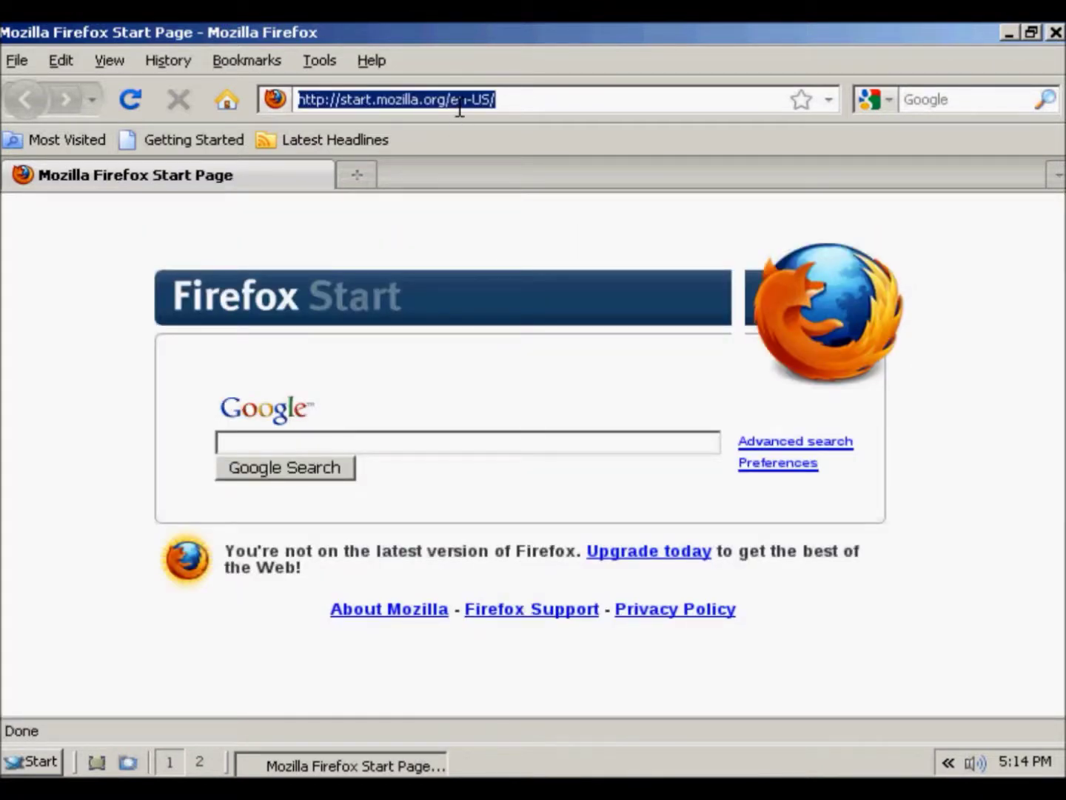
type("google.com")
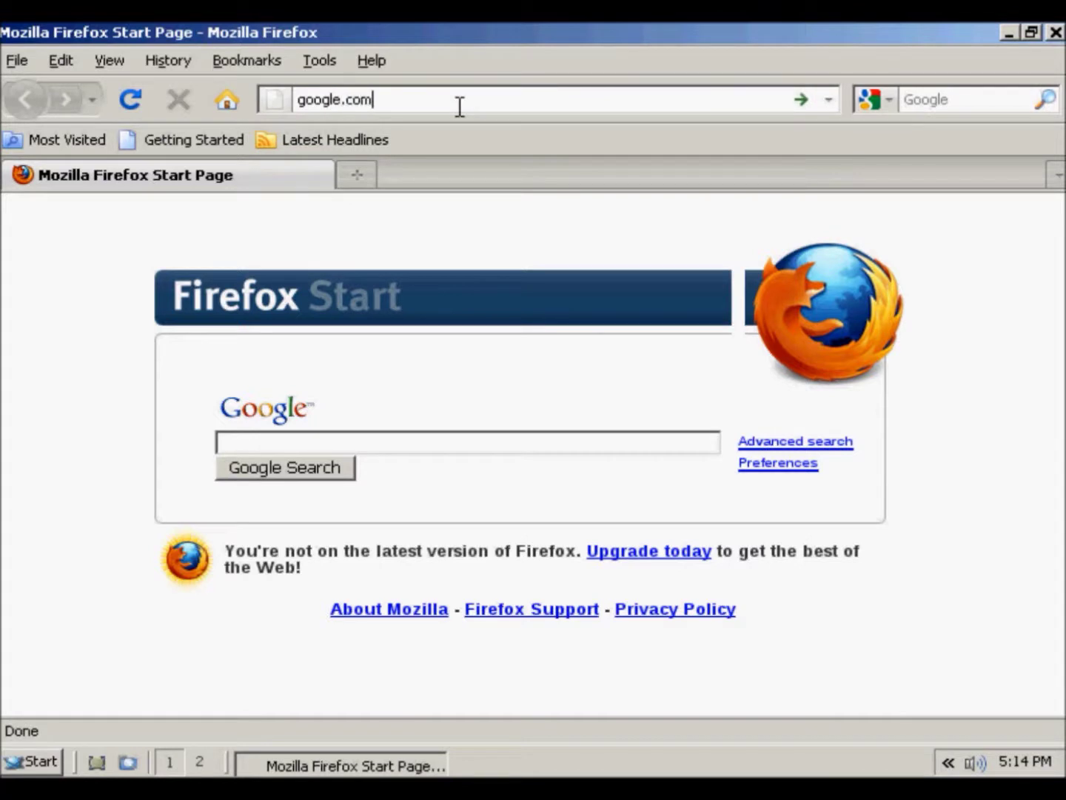
key("Return")
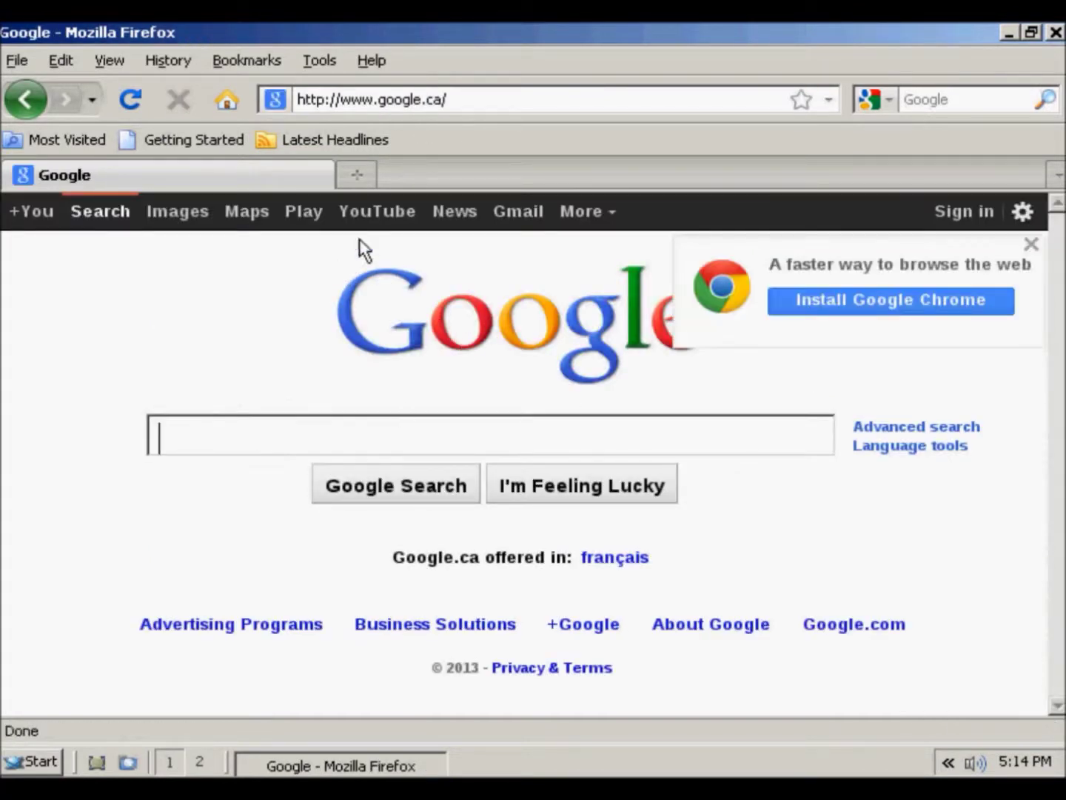
left_click(376, 219)
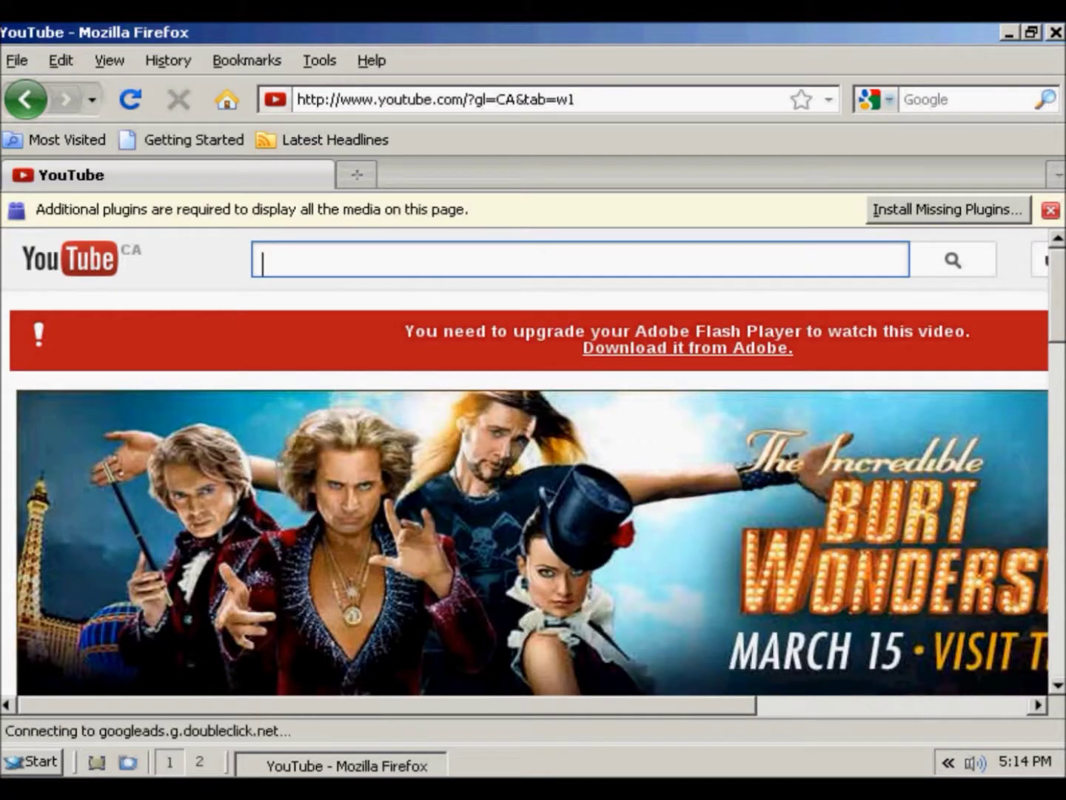
left_click(1055, 32)
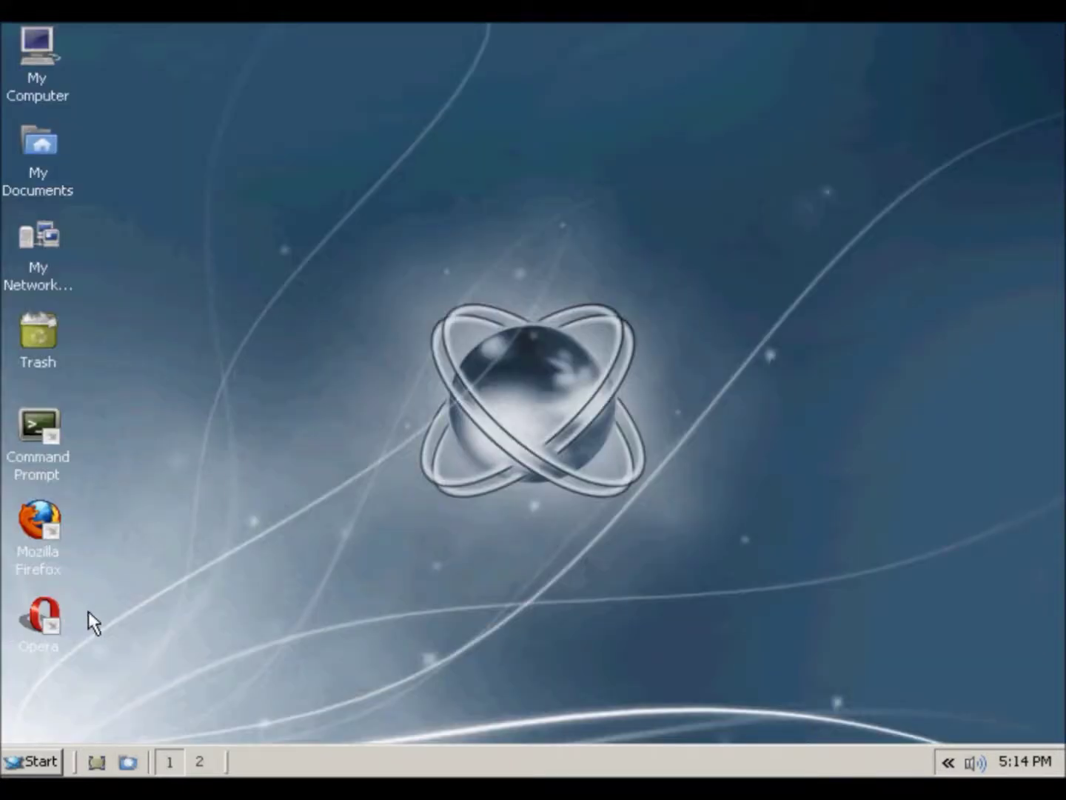
Step: Launch Opera from the desktop, load google.com, follow its YouTube link, then close Opera
double_click(54, 626)
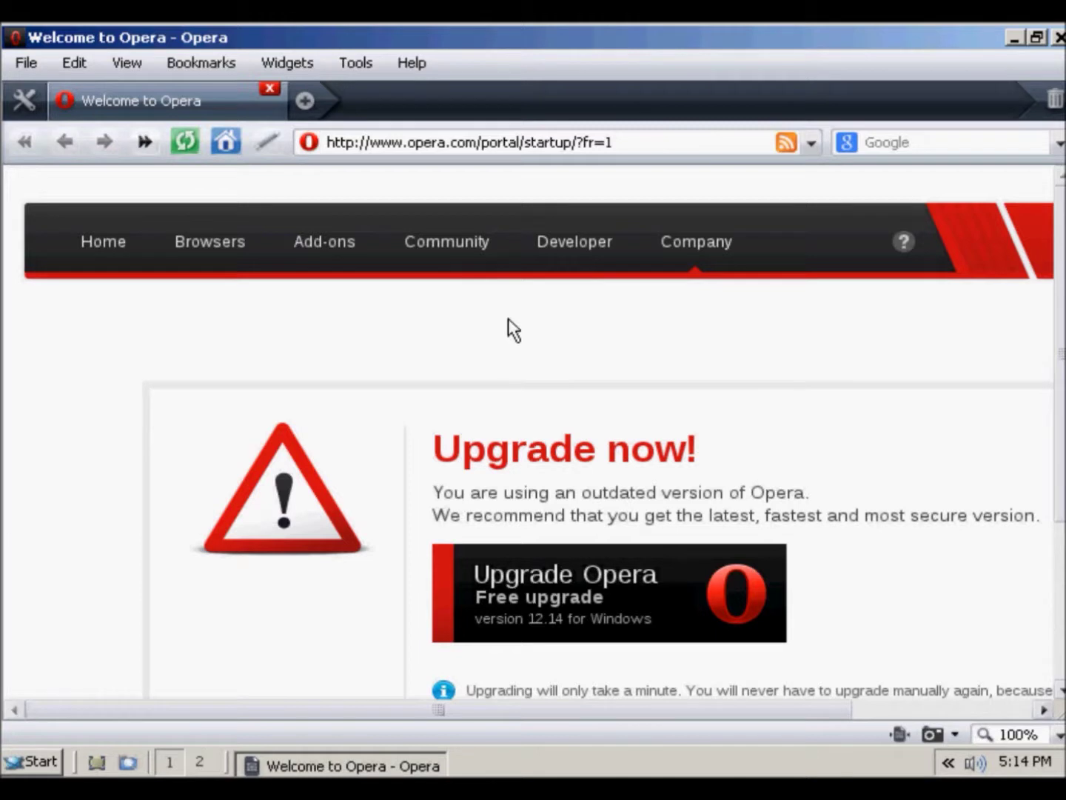
left_click(527, 144)
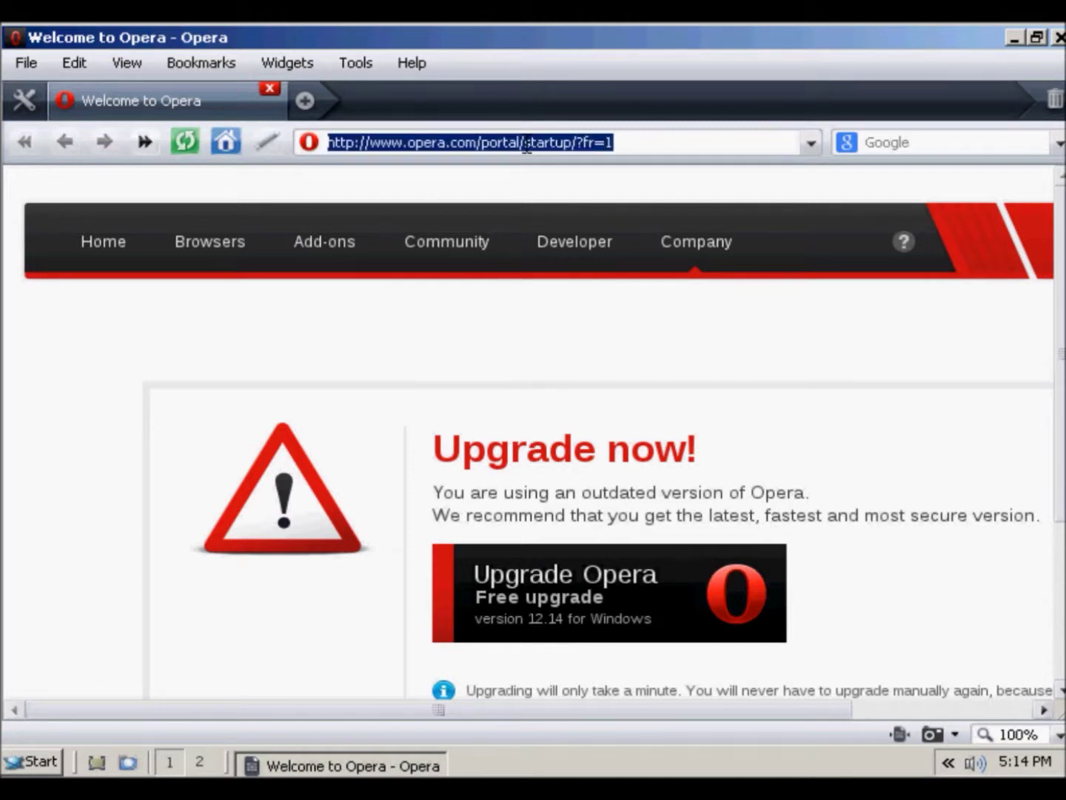
type("google.co")
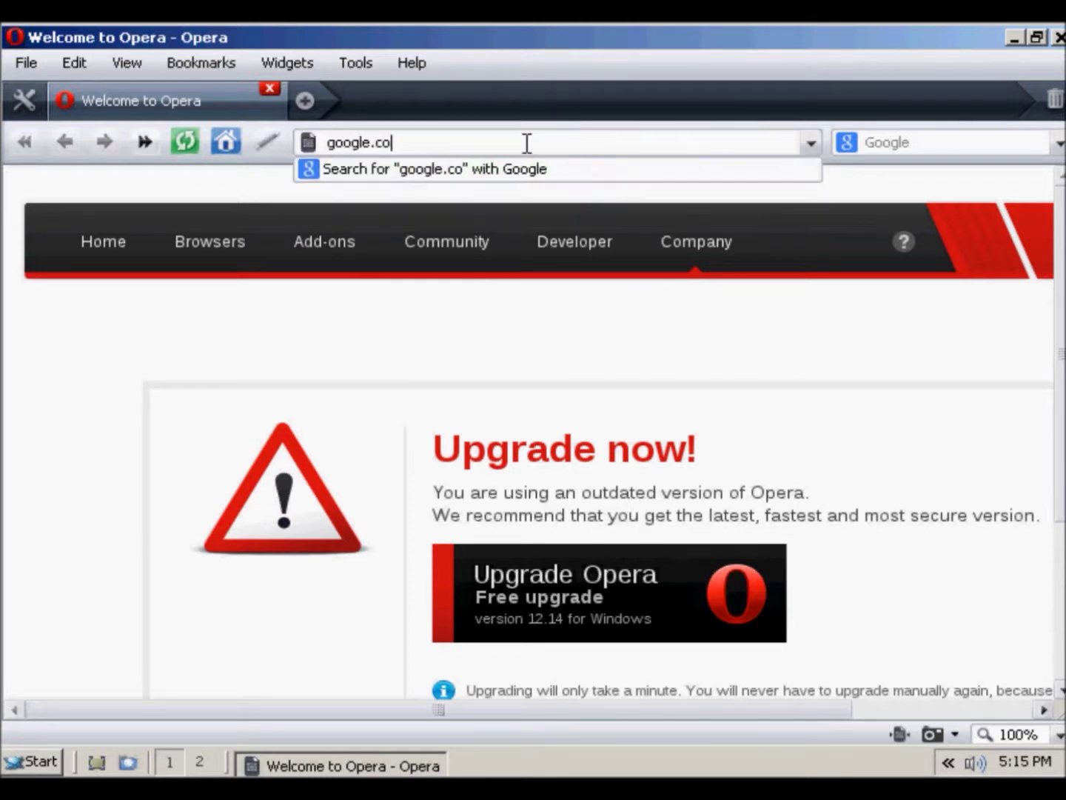
type("m")
key("Return")
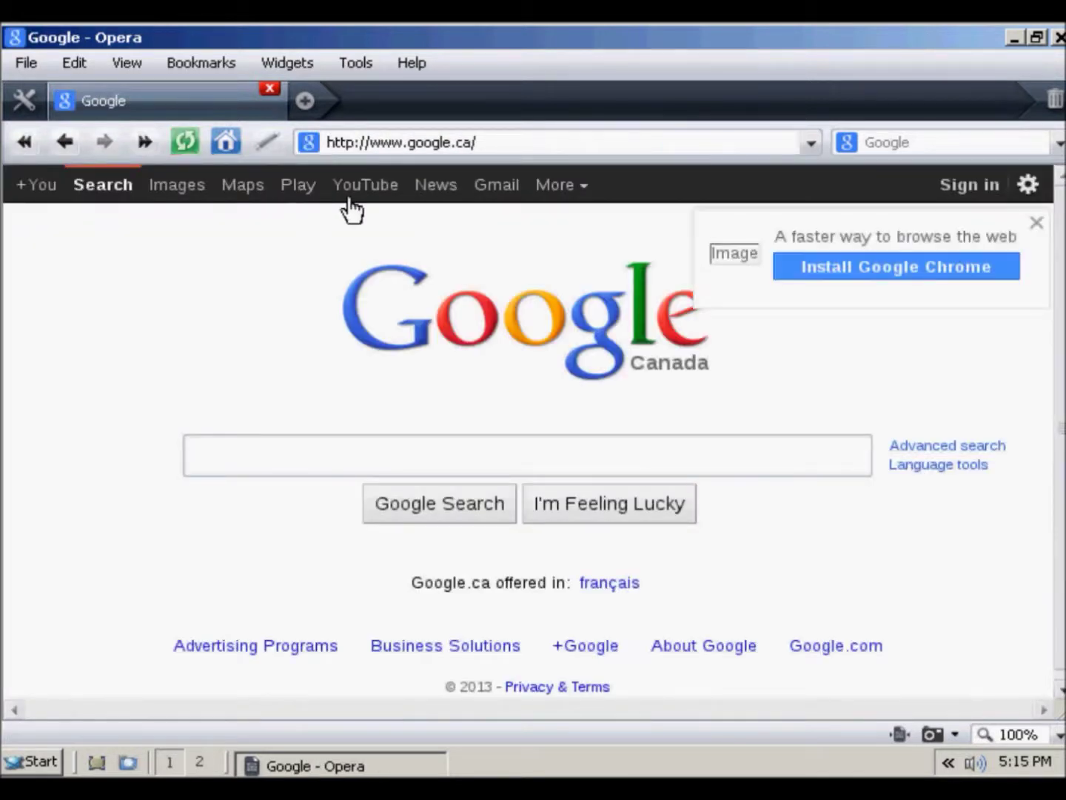
left_click(385, 194)
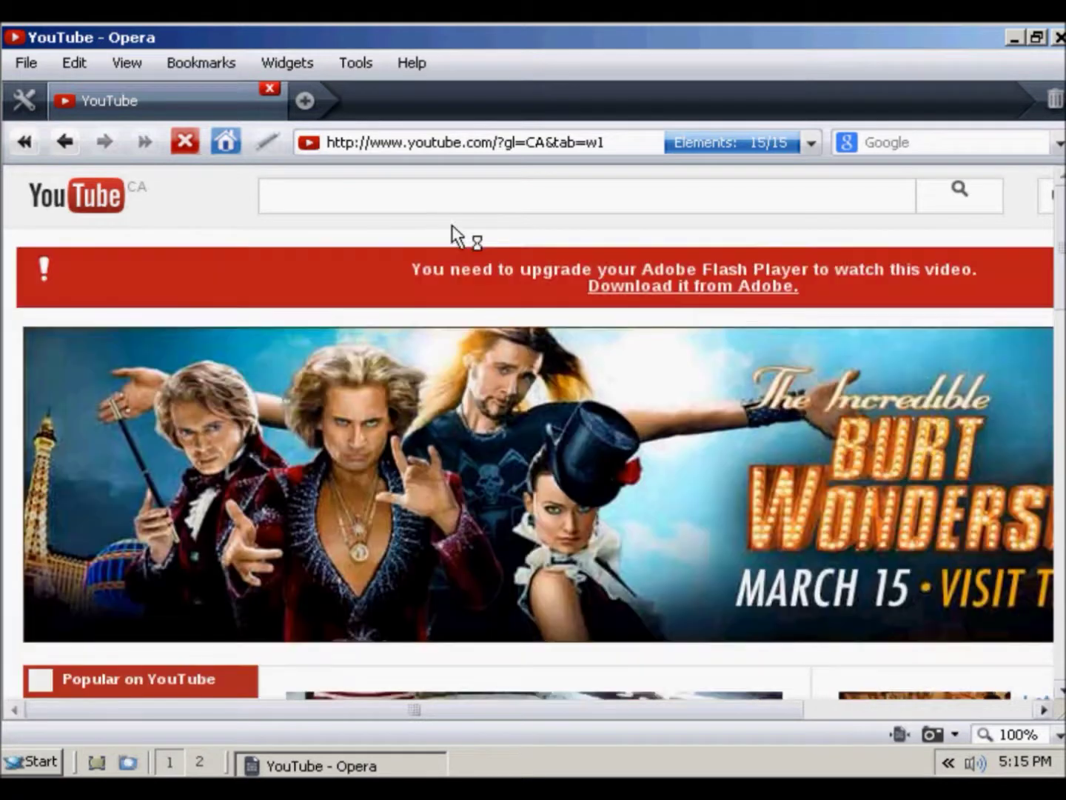
left_click(1059, 37)
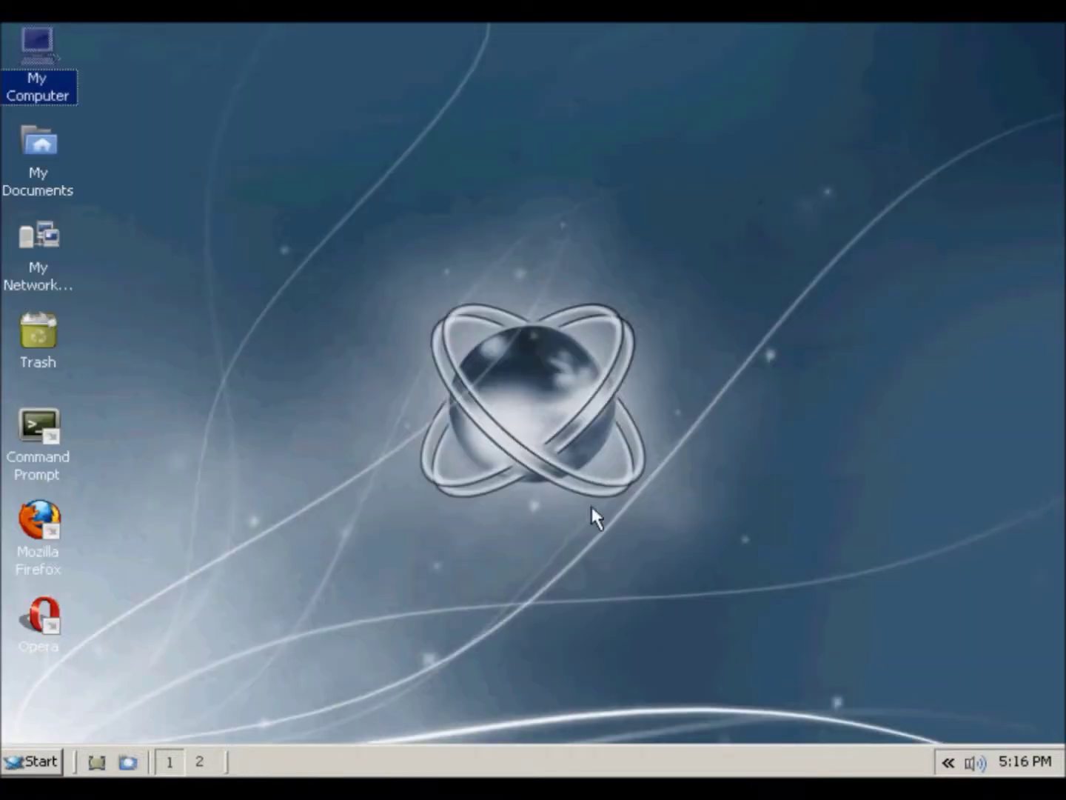